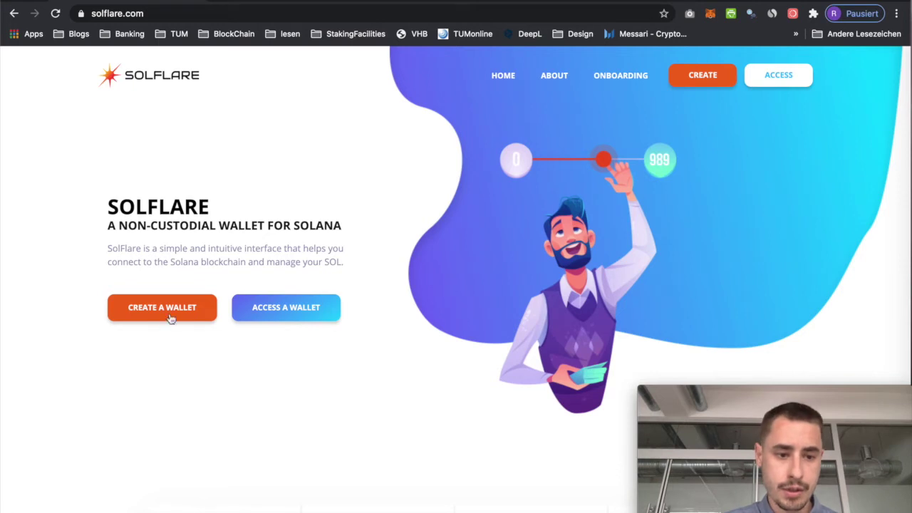
# - Start creating a new wallet using a keystore file, and enter and repeat the wallet password
pyautogui.click(178, 308)
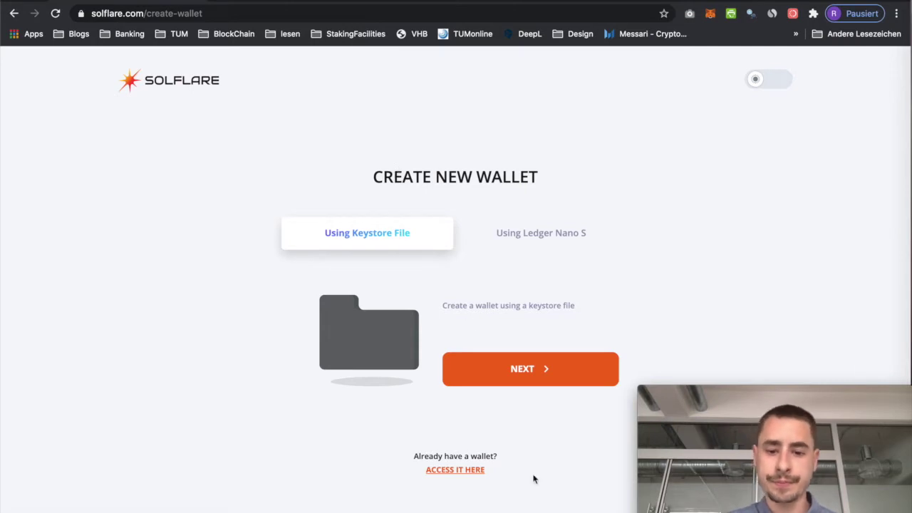
pyautogui.click(515, 382)
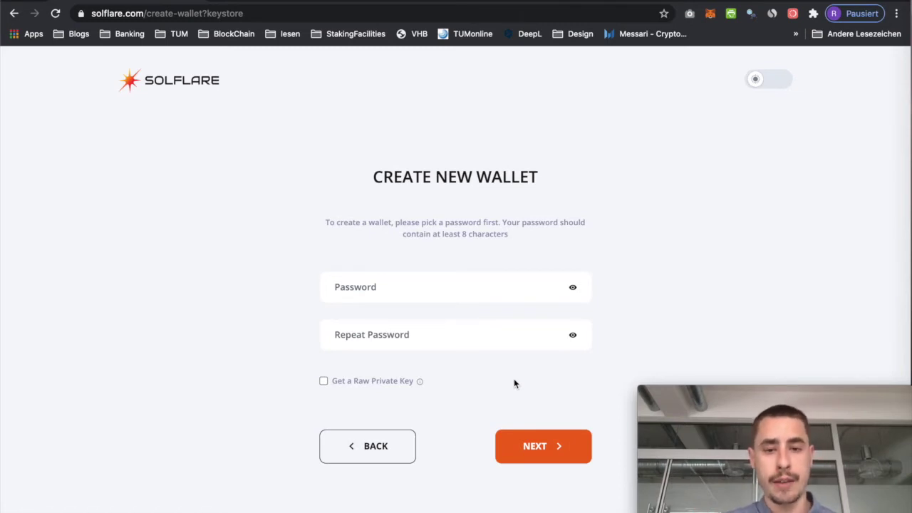
pyautogui.click(422, 301)
pyautogui.write('•••••••••')
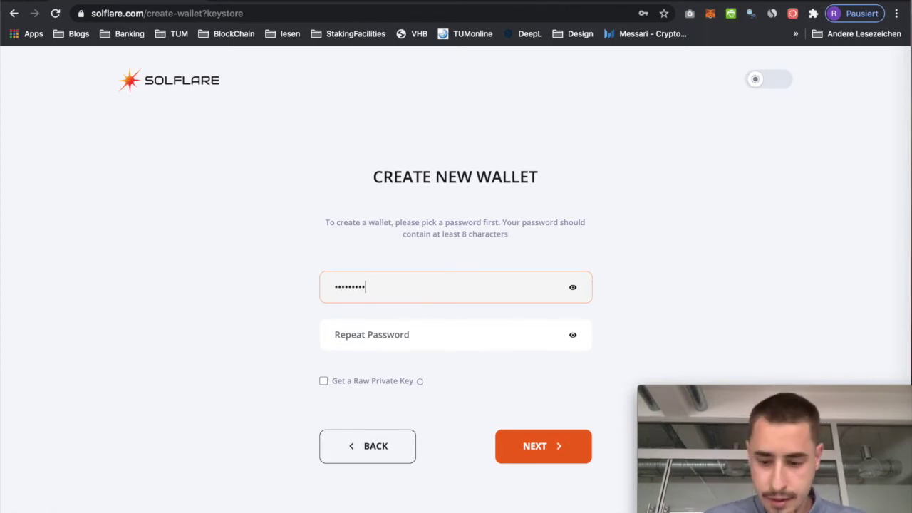
pyautogui.write('•••••')
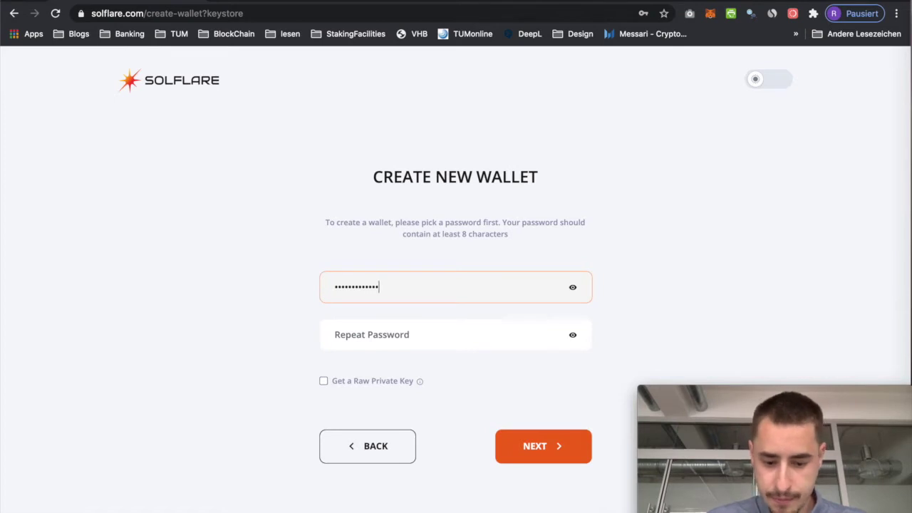
pyautogui.write('••••')
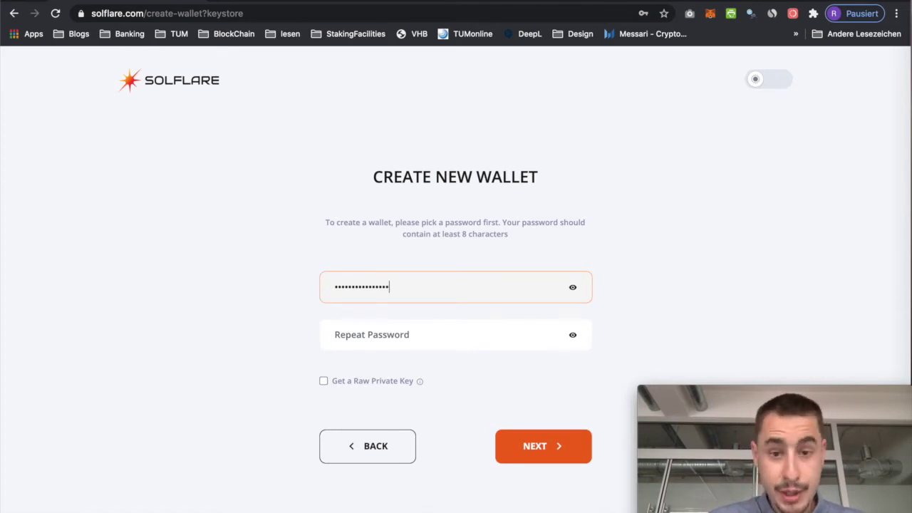
pyautogui.click(373, 330)
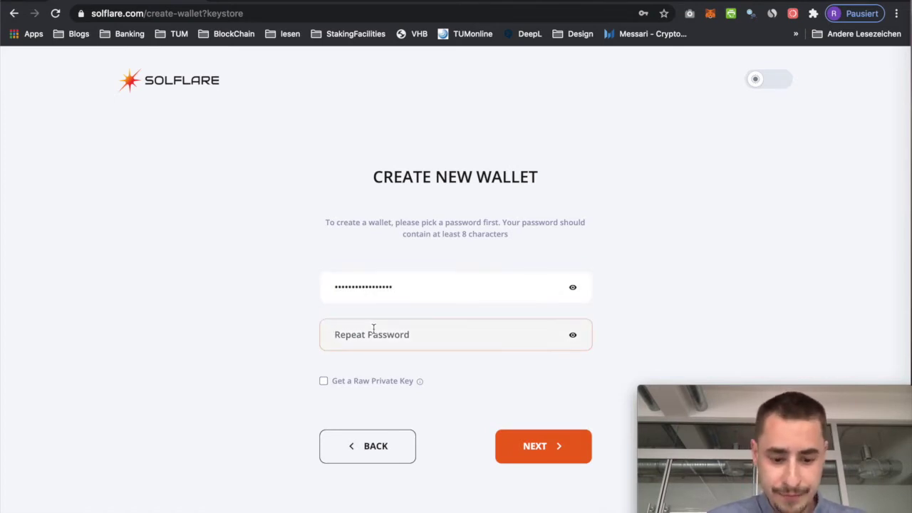
pyautogui.write('••••••••')
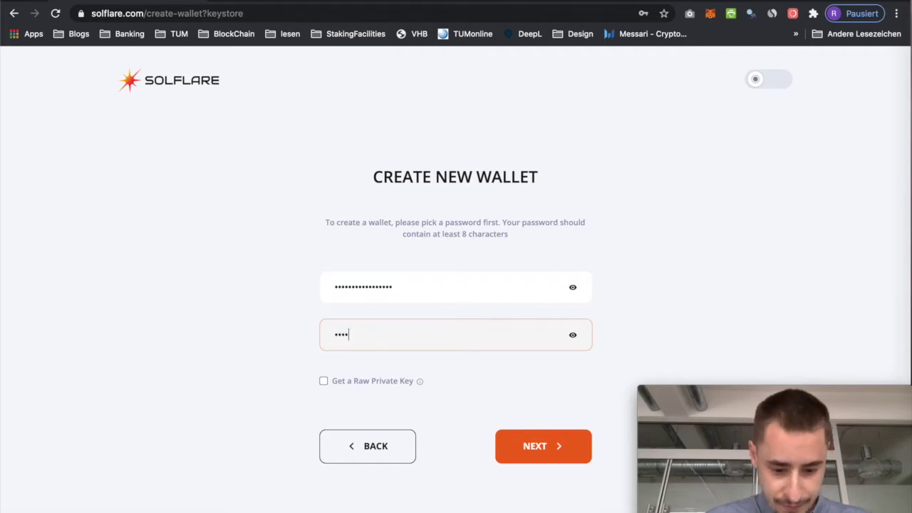
pyautogui.write('••••••')
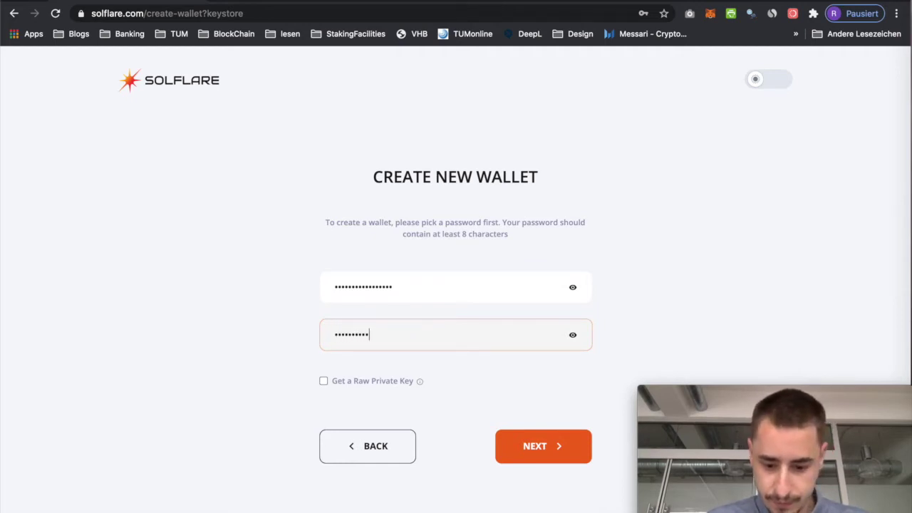
pyautogui.write('•••')
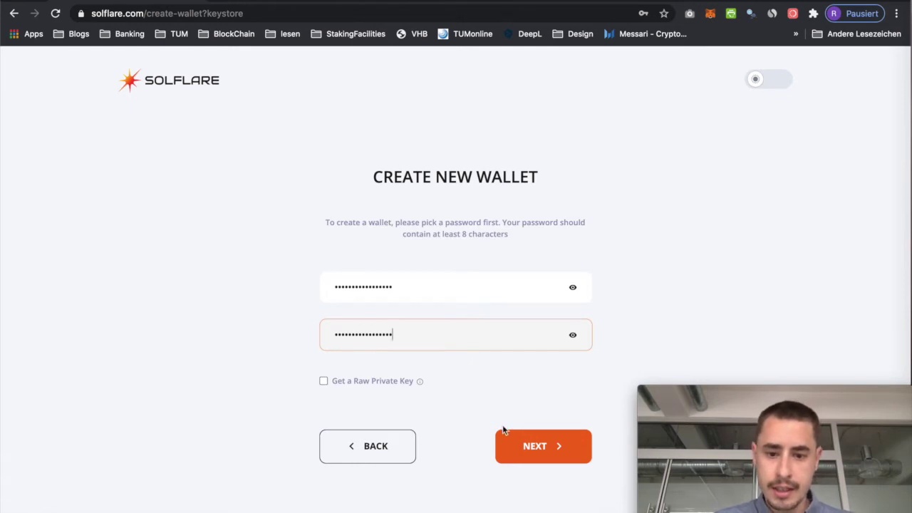
pyautogui.click(510, 442)
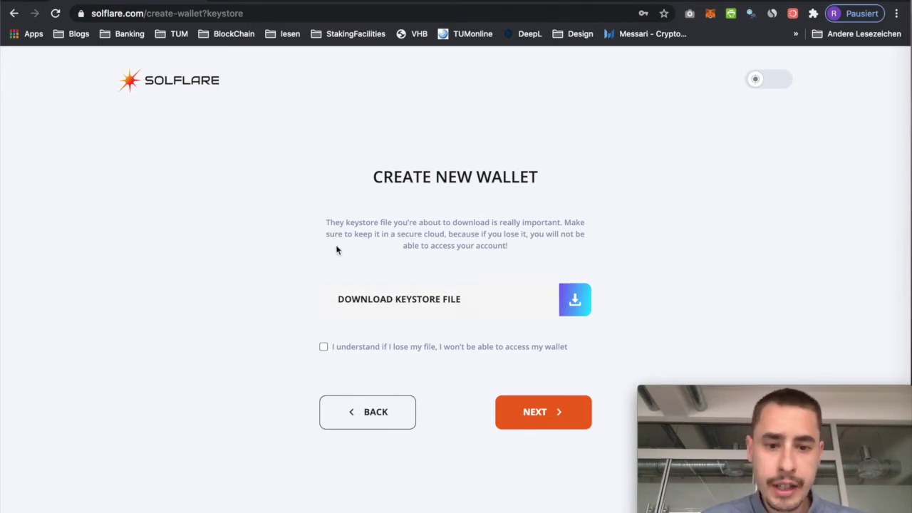
# - Read the keystore file warning, acknowledge that losing the file means losing wallet access, and download the keystore file
pyautogui.moveTo(326, 222); pyautogui.dragTo(519, 254)
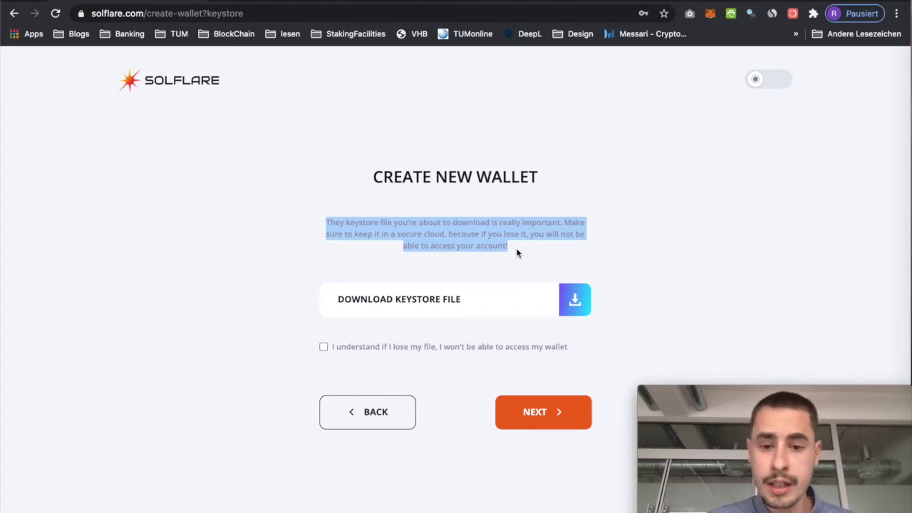
pyautogui.click(512, 252)
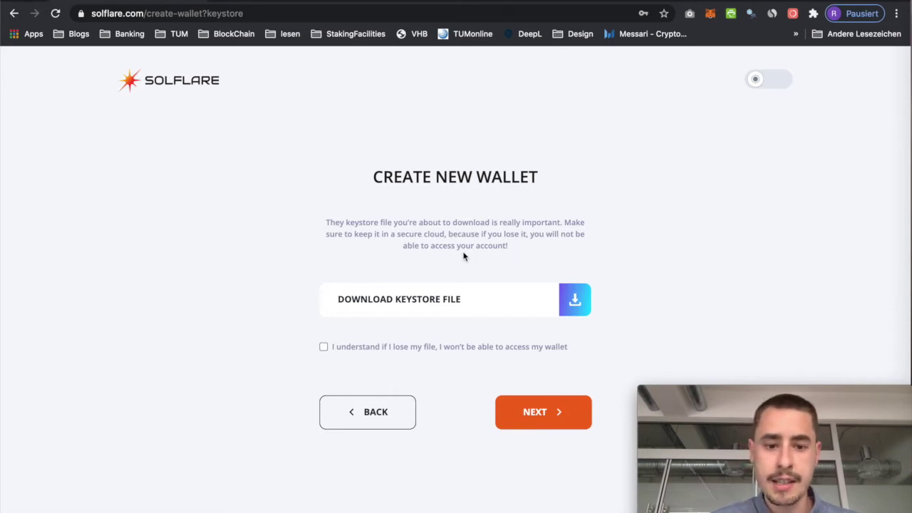
pyautogui.click(323, 346)
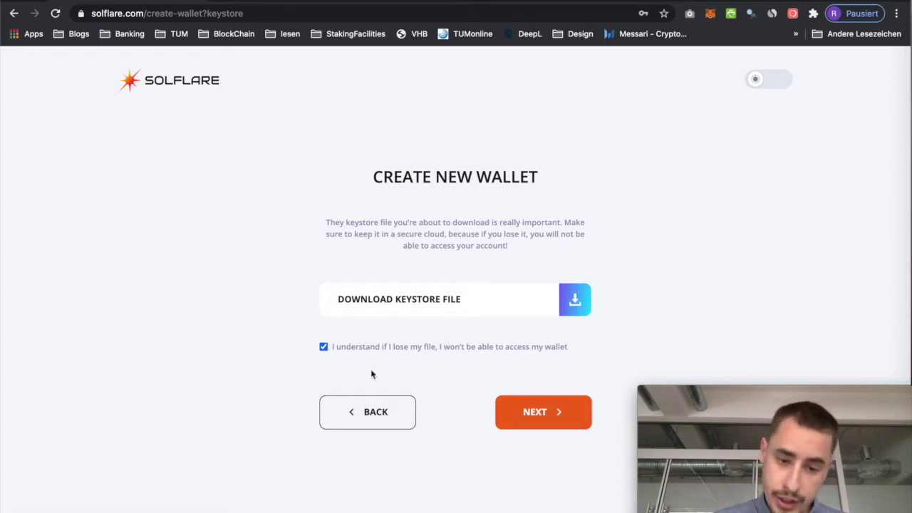
pyautogui.click(577, 298)
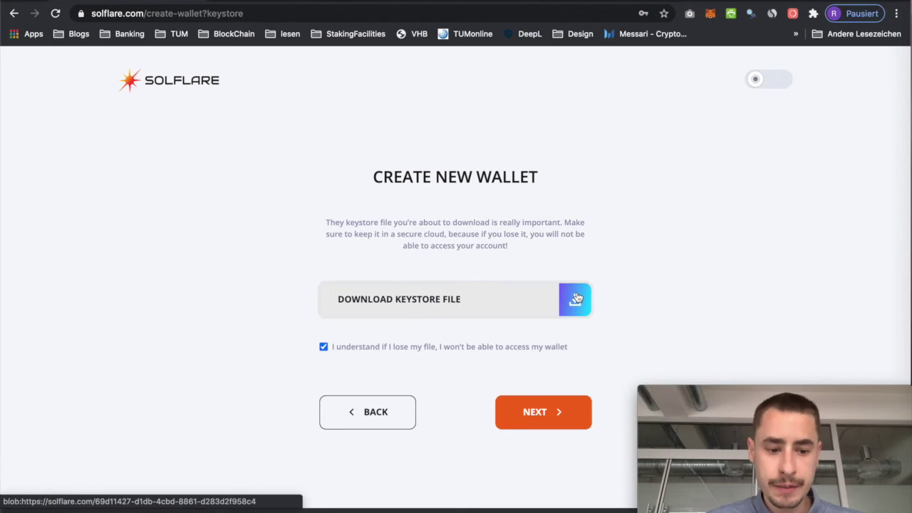
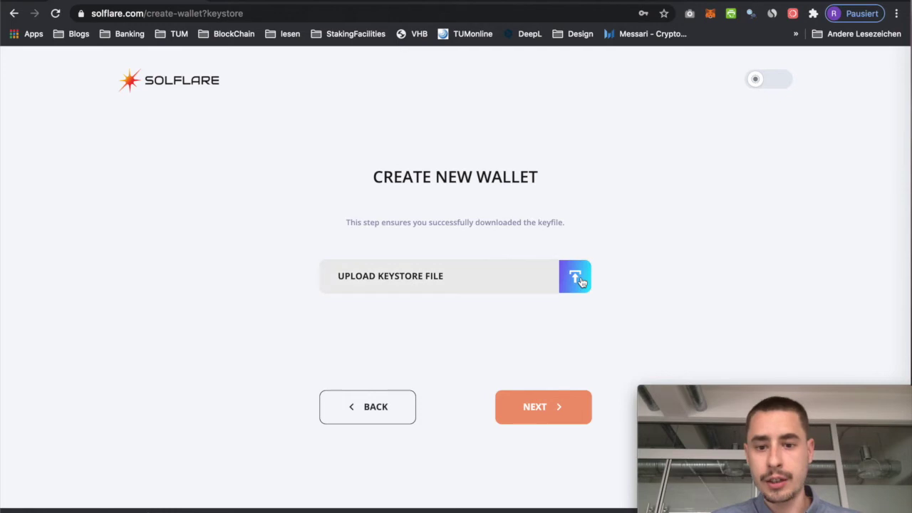
# - Upload the Solflare keystore JSON file from the Downloads folder for verification and finish creating the wallet
pyautogui.click(576, 279)
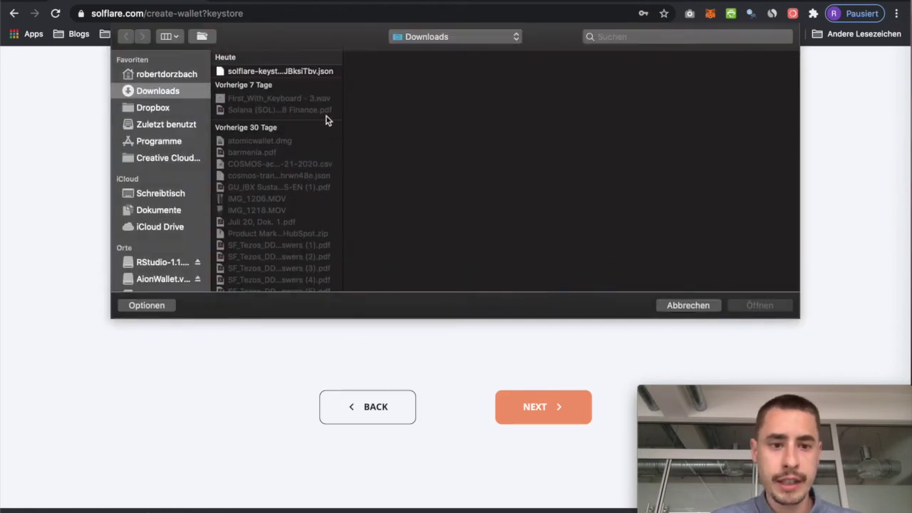
pyautogui.click(240, 71)
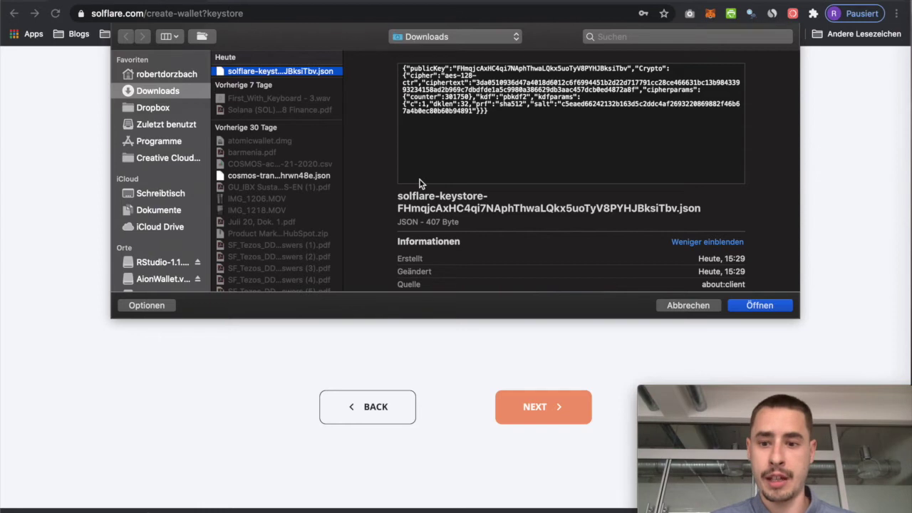
pyautogui.click(745, 307)
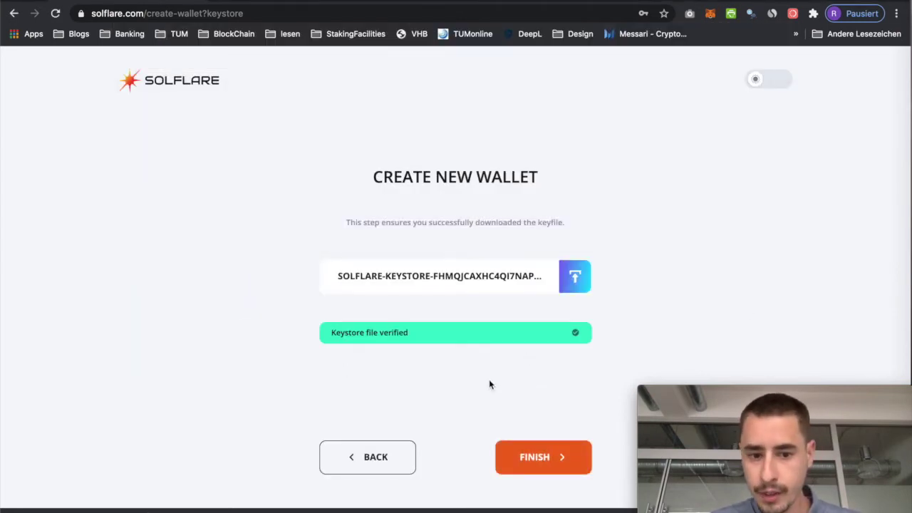
pyautogui.click(534, 445)
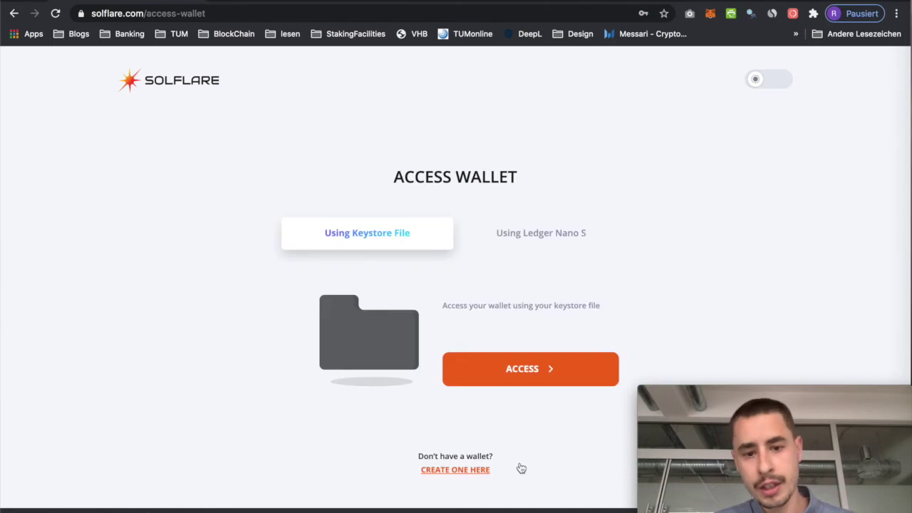
# - Choose to access the wallet using a keystore file and enter the wallet password
pyautogui.click(498, 365)
pyautogui.click(448, 279)
pyautogui.write('a••••••')
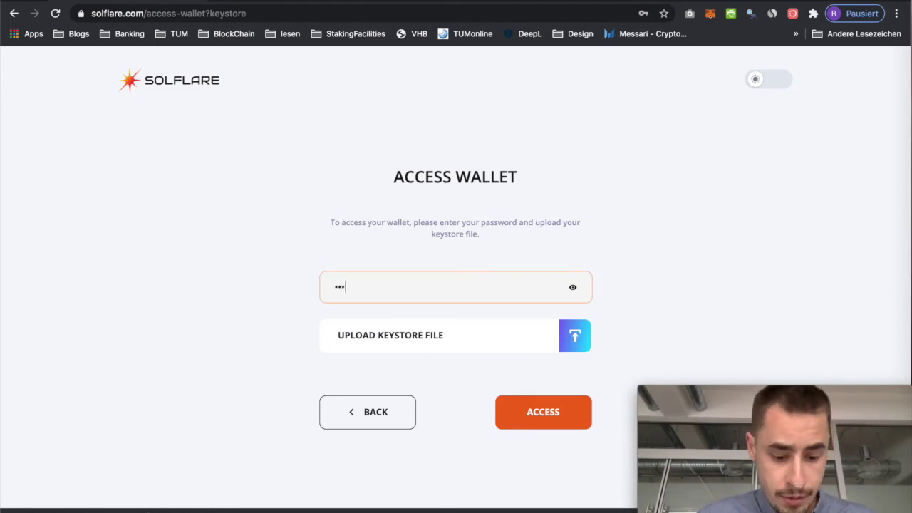
pyautogui.write('•••••')
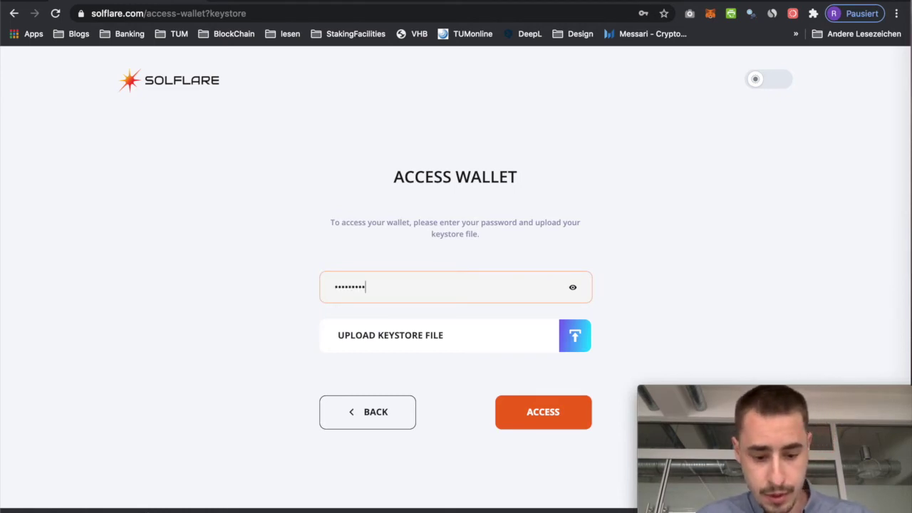
pyautogui.write('•')
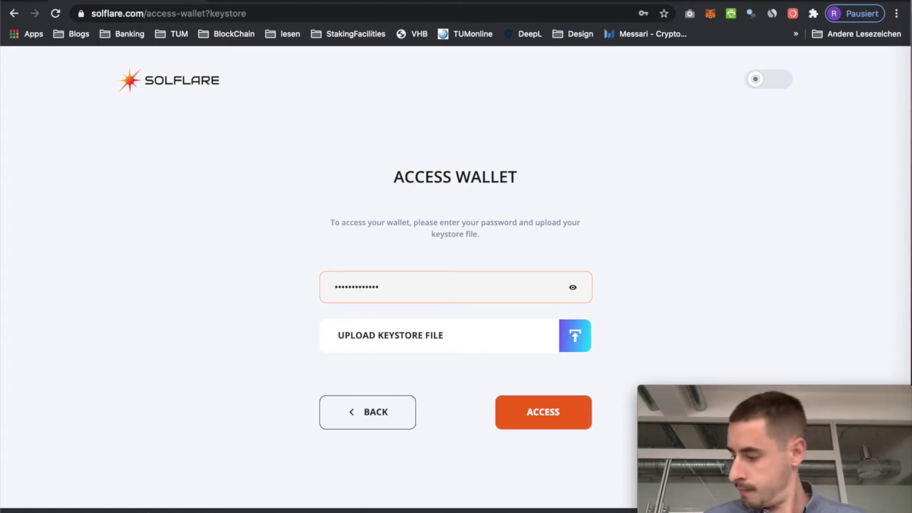
pyautogui.write('•••')
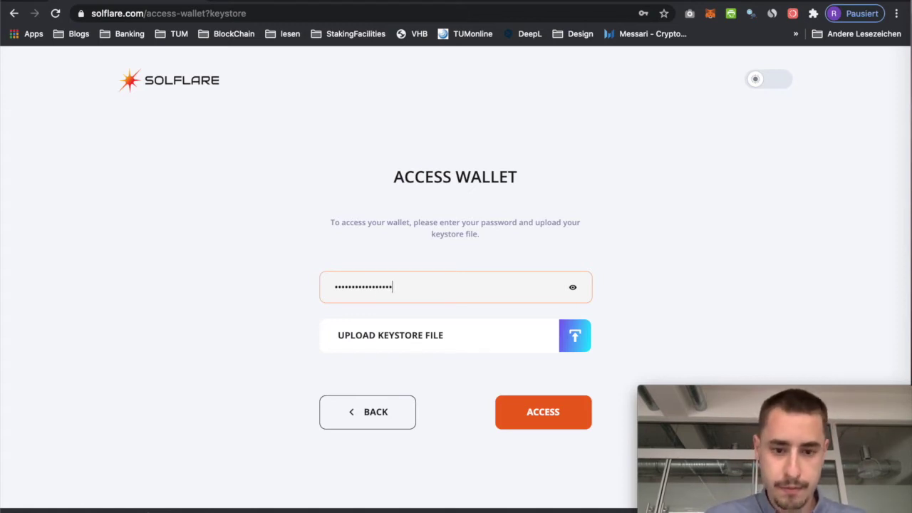
# - Upload the Solflare keystore JSON file from the Downloads folder and access the wallet
pyautogui.click(578, 333)
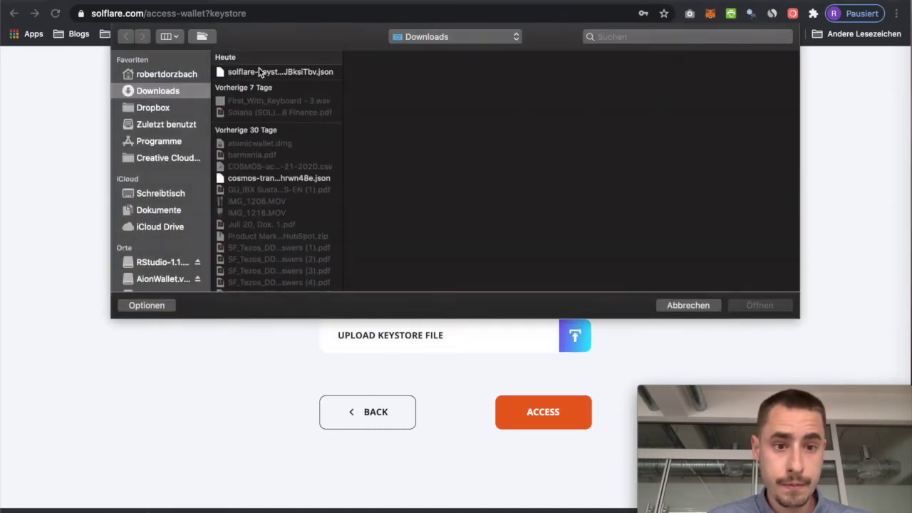
pyautogui.click(259, 71)
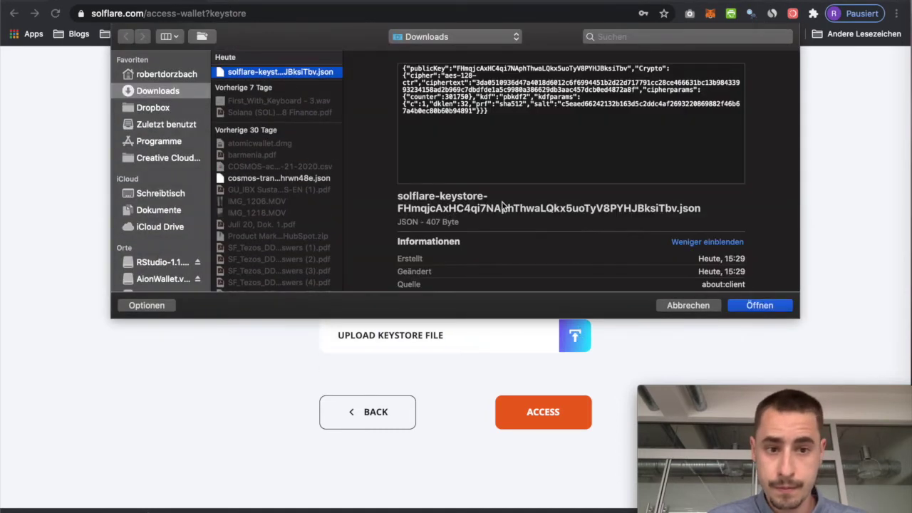
pyautogui.click(757, 306)
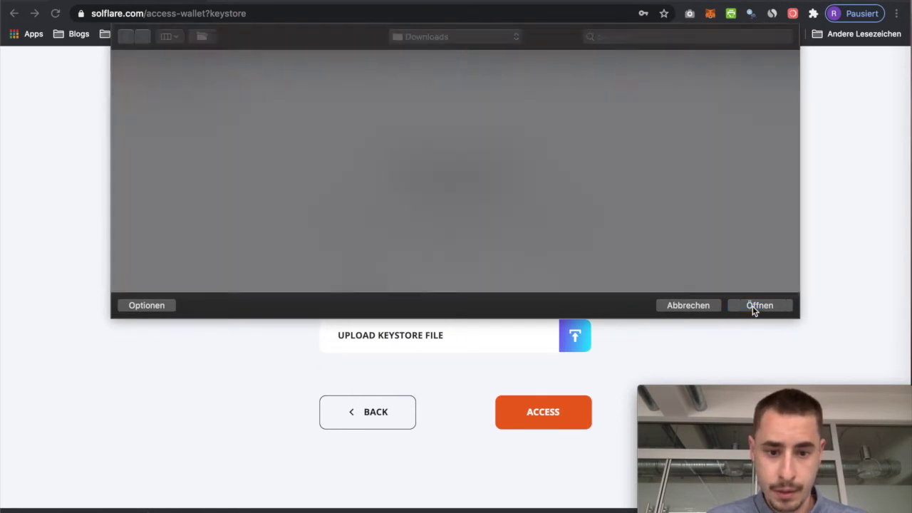
pyautogui.click(546, 425)
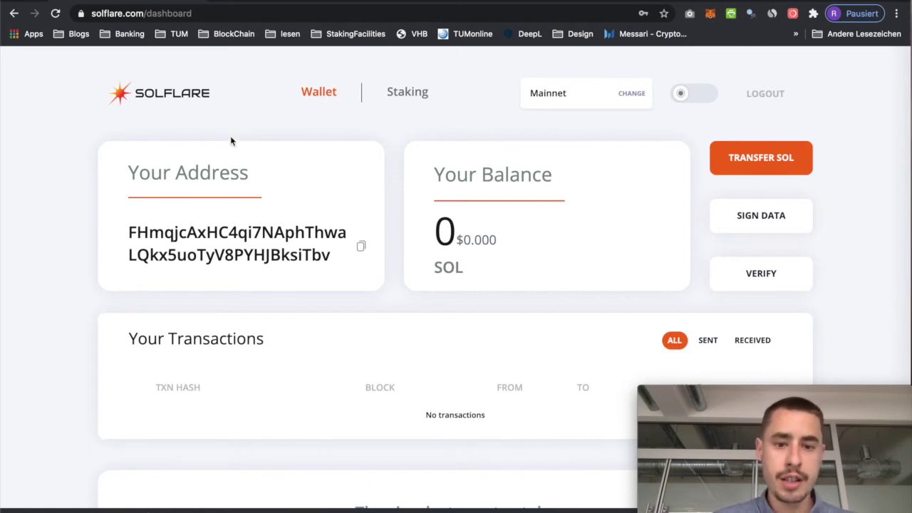
# - Look over the wallet dashboard's address, balance, transactions and network selector, and preview the dark theme before returning to light
pyautogui.scroll(-3, 384, 308)
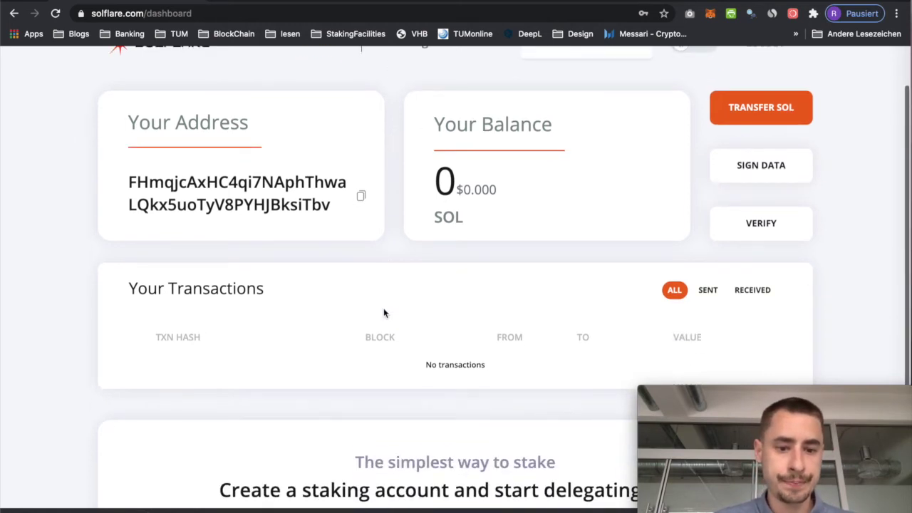
pyautogui.scroll(1, 377, 266)
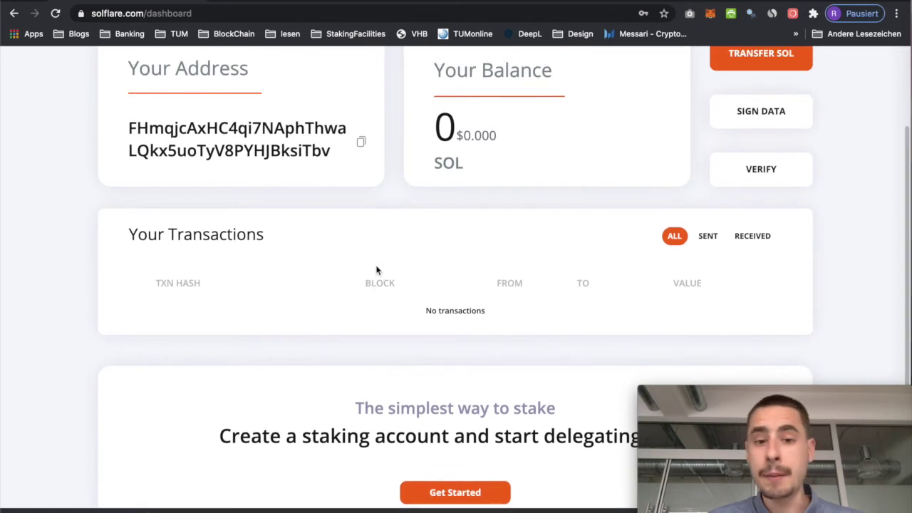
pyautogui.scroll(2, 377, 268)
pyautogui.scroll(1, 376, 268)
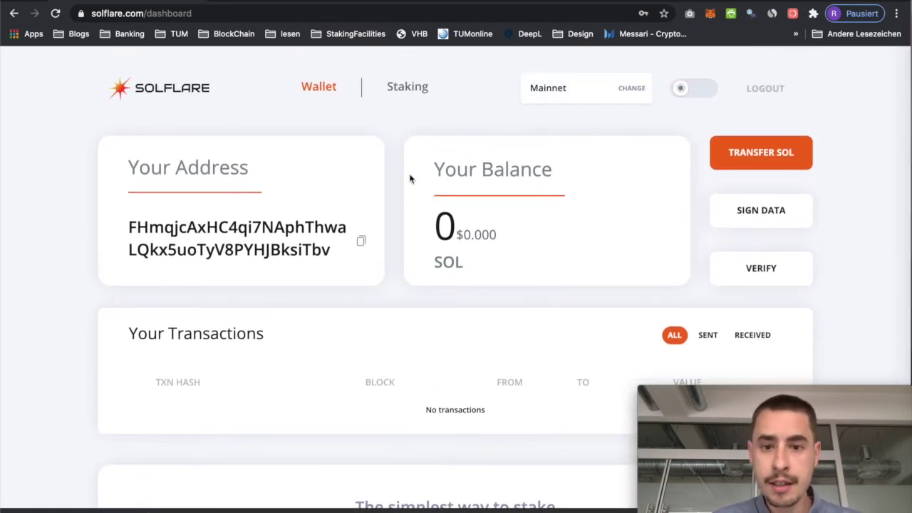
pyautogui.click(566, 102)
pyautogui.click(427, 114)
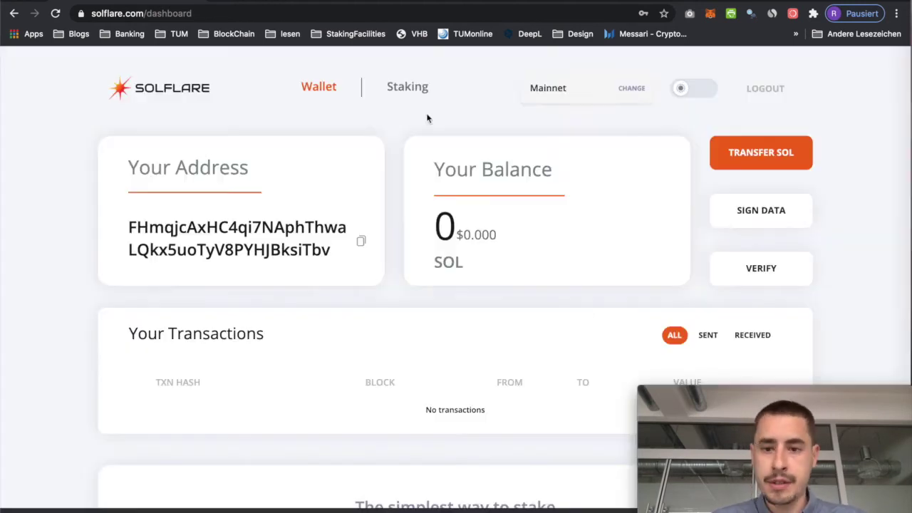
pyautogui.click(688, 90)
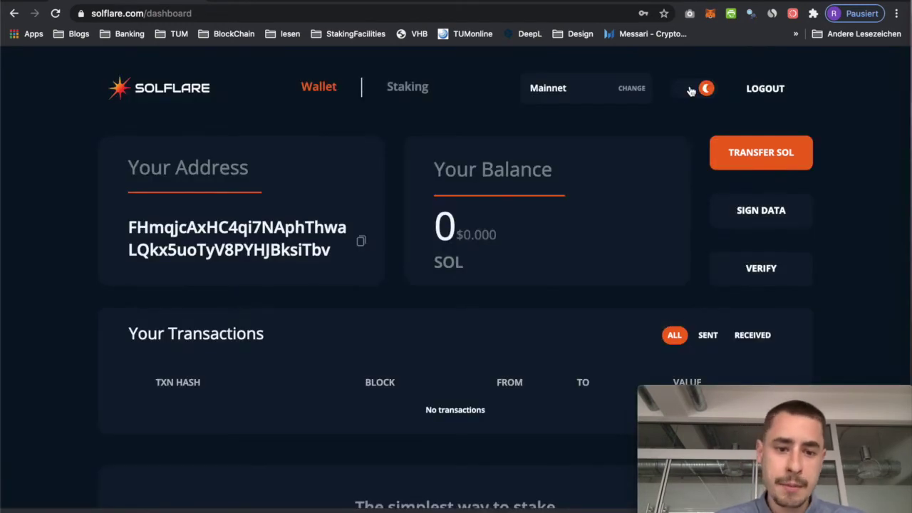
pyautogui.click(691, 90)
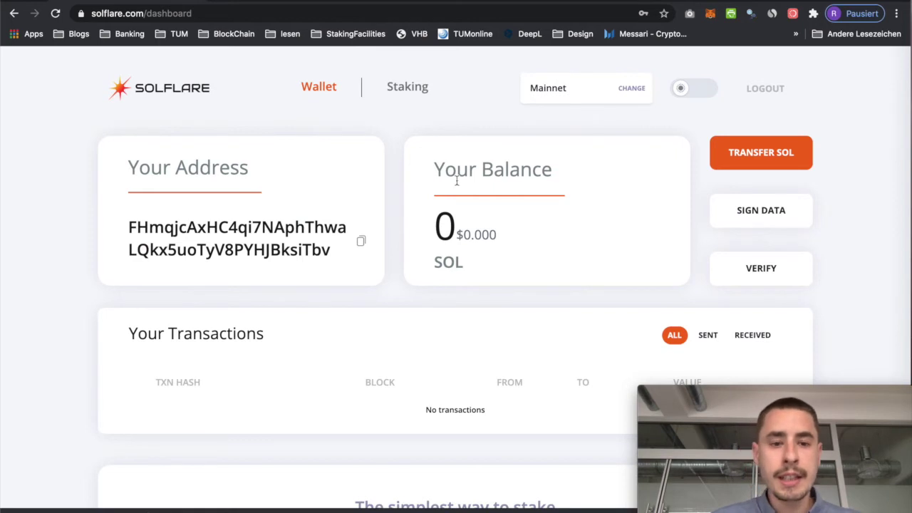
# - Look over the staking section's account actions, staking prompt and validator list
pyautogui.click(412, 96)
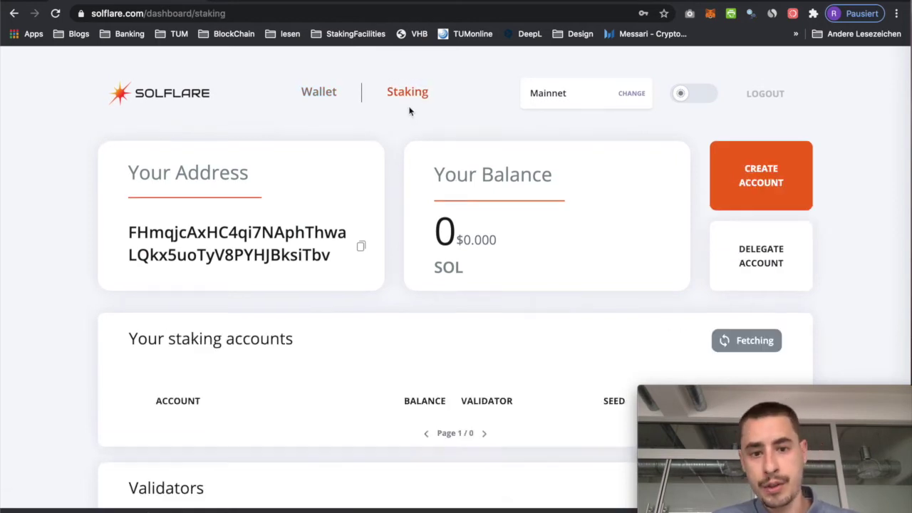
pyautogui.scroll(-5, 383, 216)
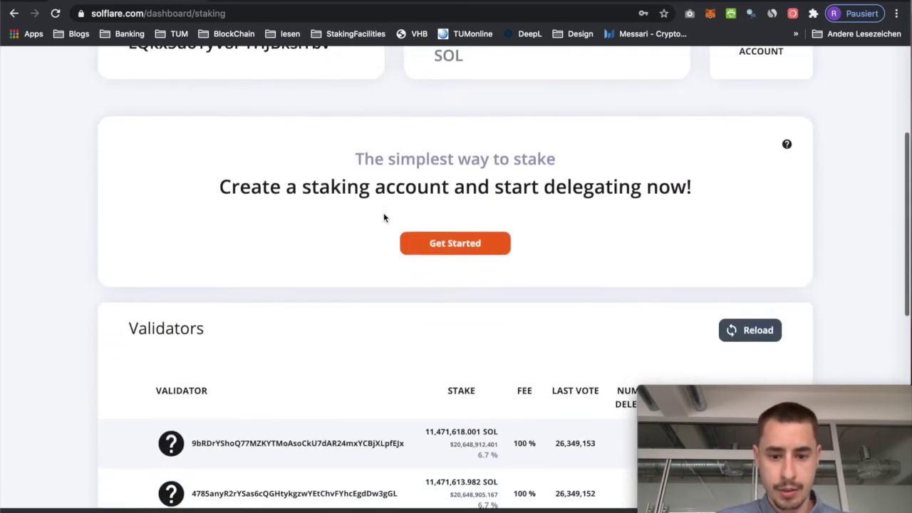
pyautogui.scroll(5, 383, 217)
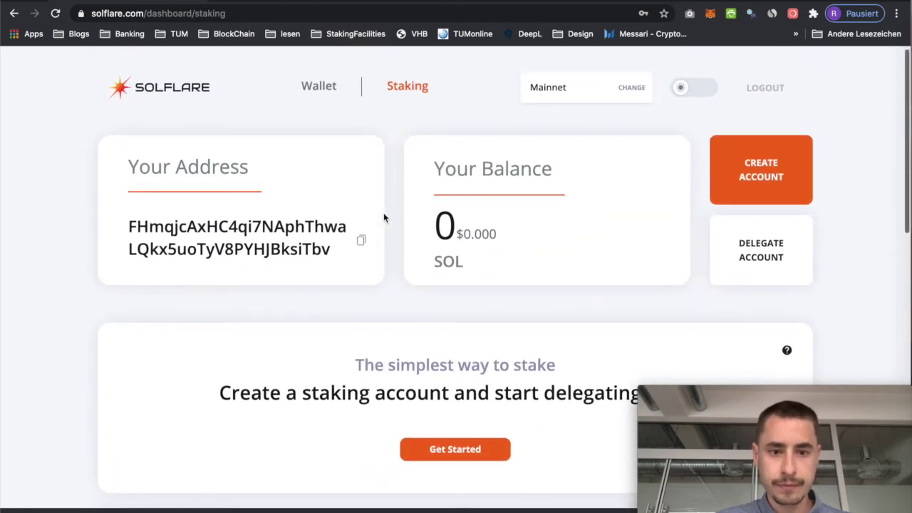
# - Return to the wallet overview and copy the wallet address
pyautogui.click(320, 93)
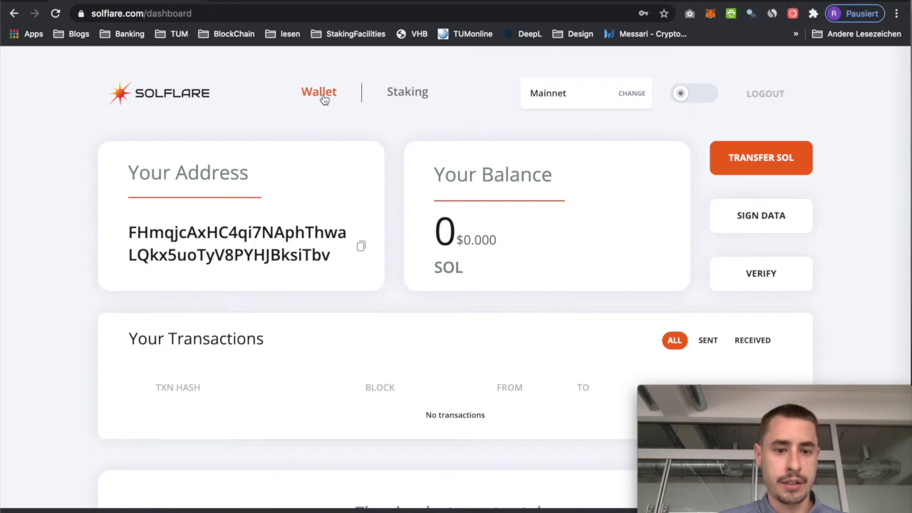
pyautogui.click(361, 245)
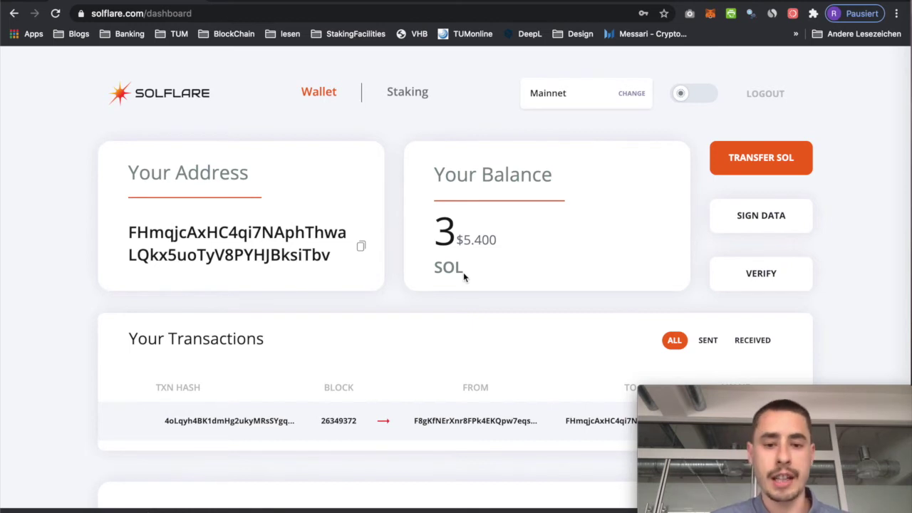
# - Start creating a staking account from the wallet overview with a deposit of 2.5 SOL
pyautogui.scroll(-1, 463, 276)
pyautogui.scroll(-1, 463, 276)
pyautogui.scroll(-2, 463, 276)
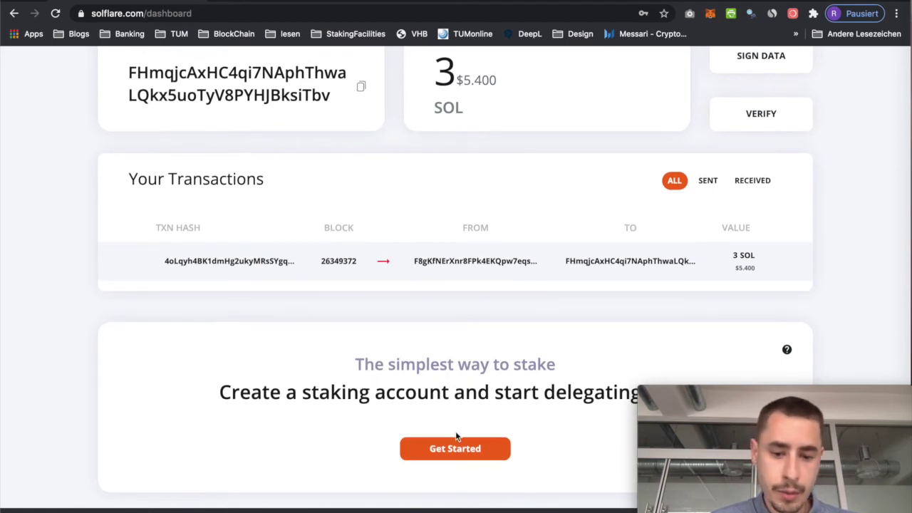
pyautogui.click(441, 449)
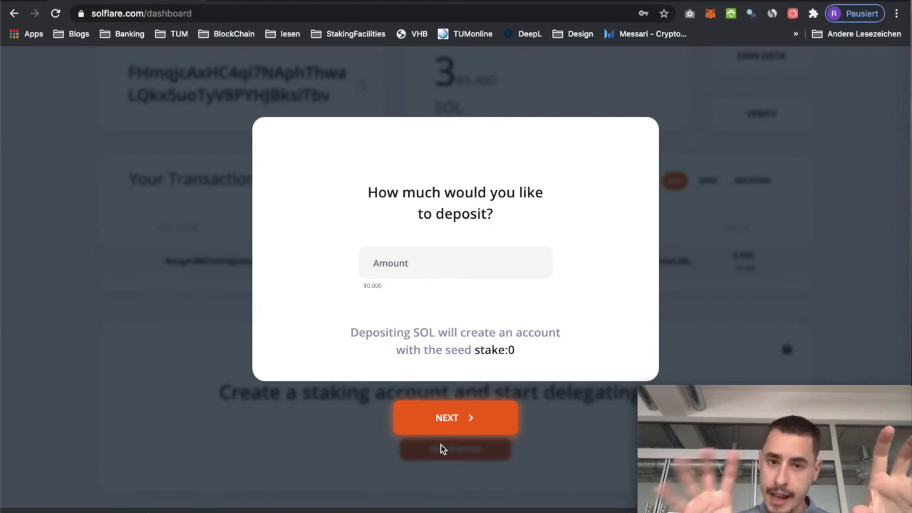
pyautogui.click(427, 256)
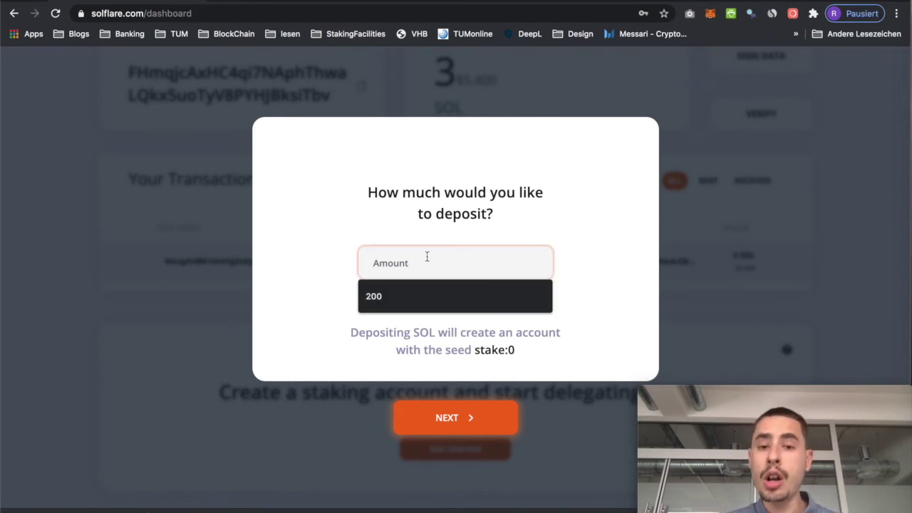
pyautogui.write('2.5')
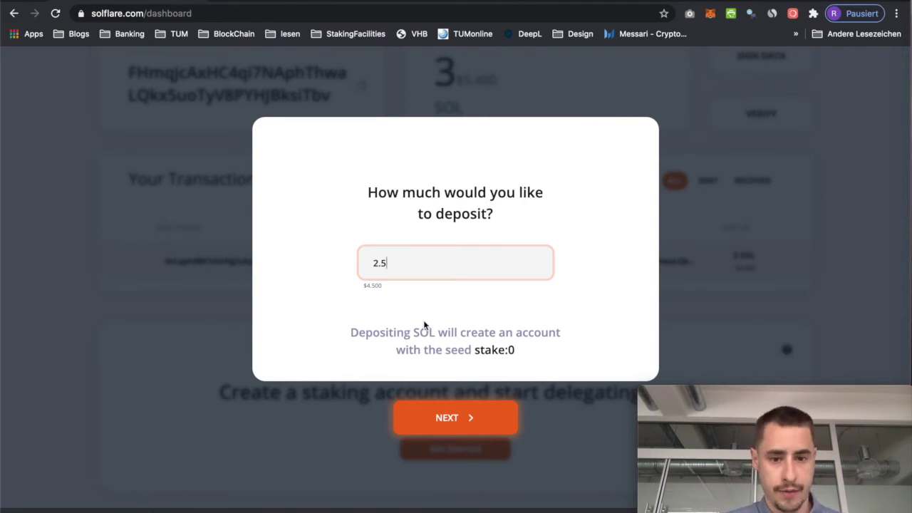
pyautogui.click(441, 424)
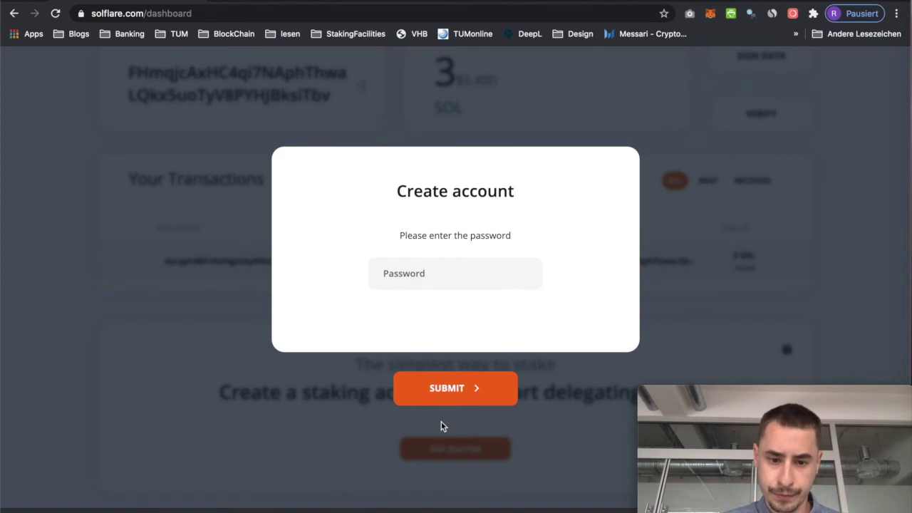
# - Authorize the staking account creation with the wallet password and dismiss the completion dialog
pyautogui.click(419, 270)
pyautogui.write('••••')
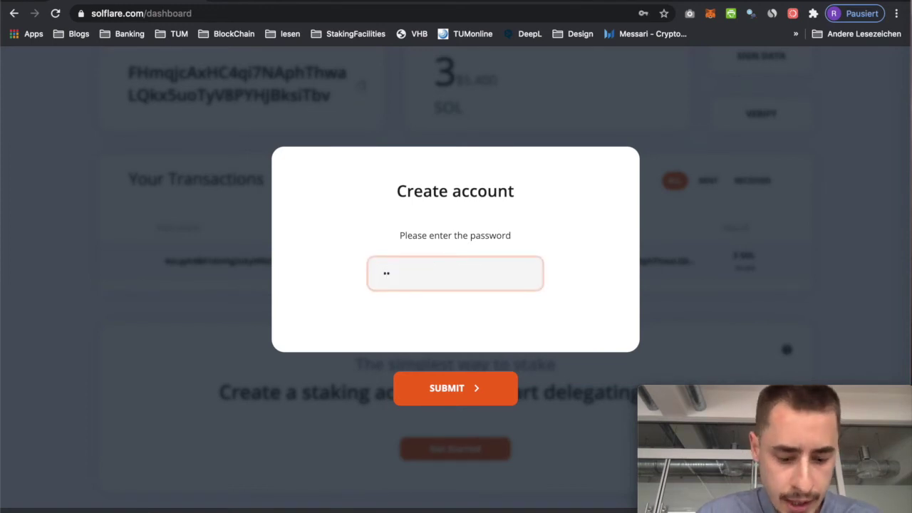
pyautogui.write('•••')
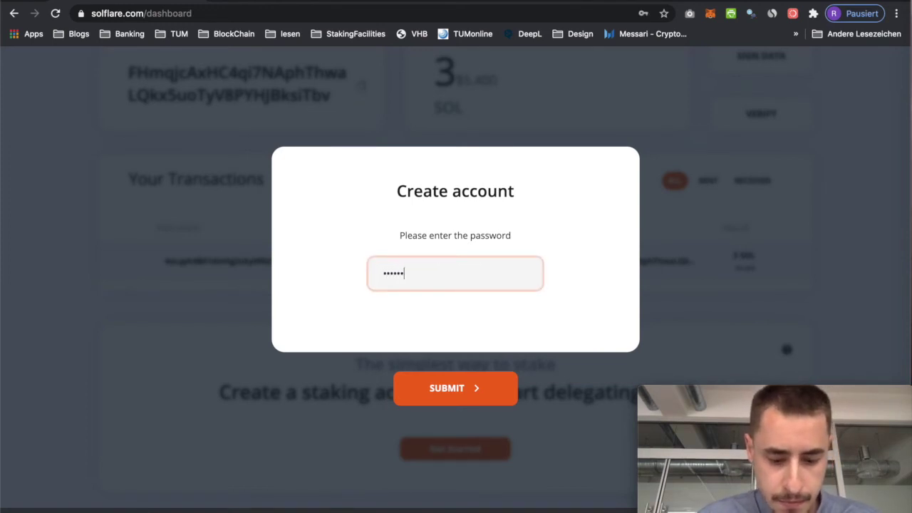
pyautogui.write('•••••••••')
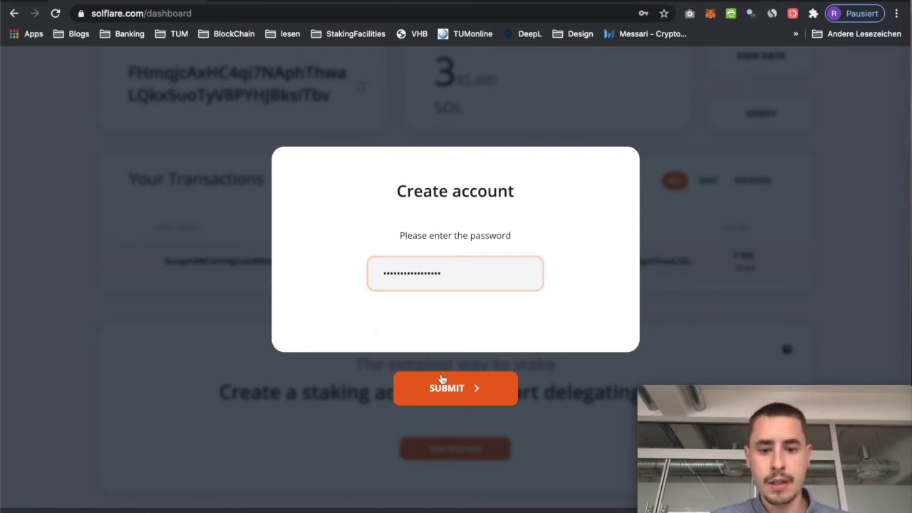
pyautogui.click(440, 383)
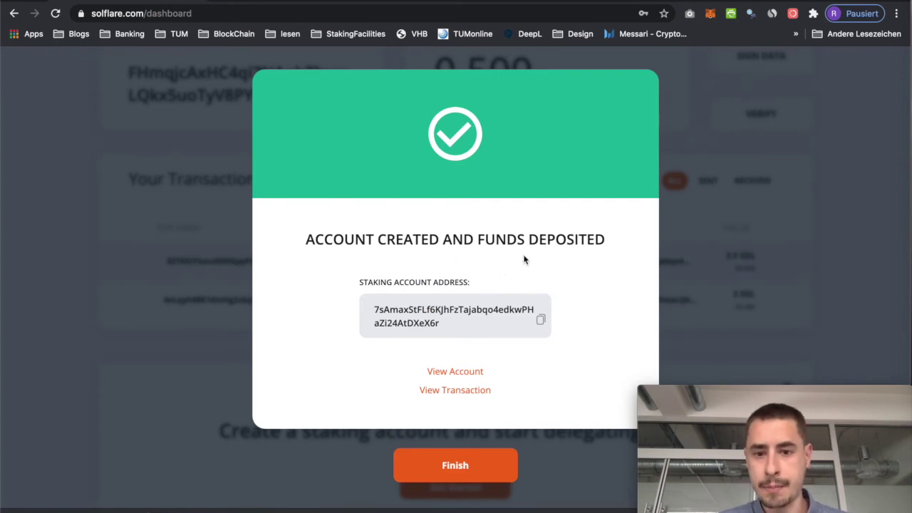
pyautogui.press('Escape')
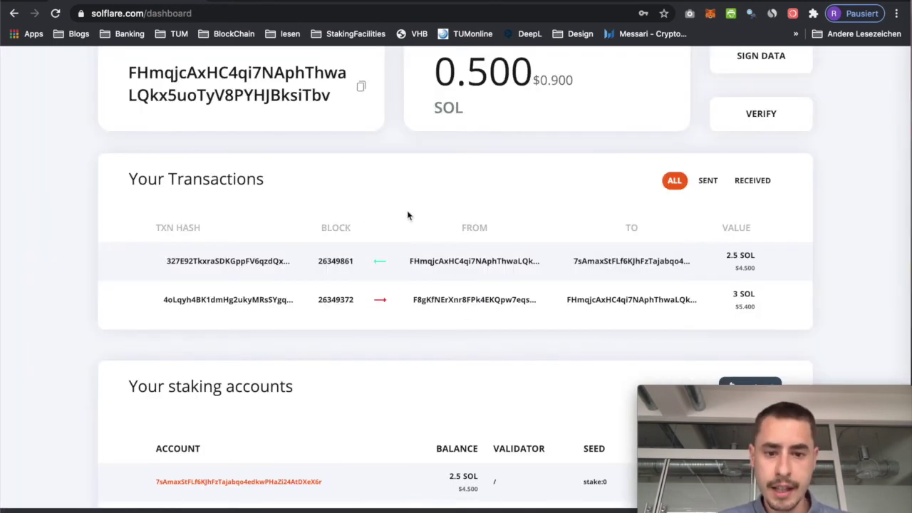
# - Examine the new staking account's balance, seed and delegation status in the staking section, along with the validators below it
pyautogui.scroll(1, 407, 215)
pyautogui.scroll(2, 406, 215)
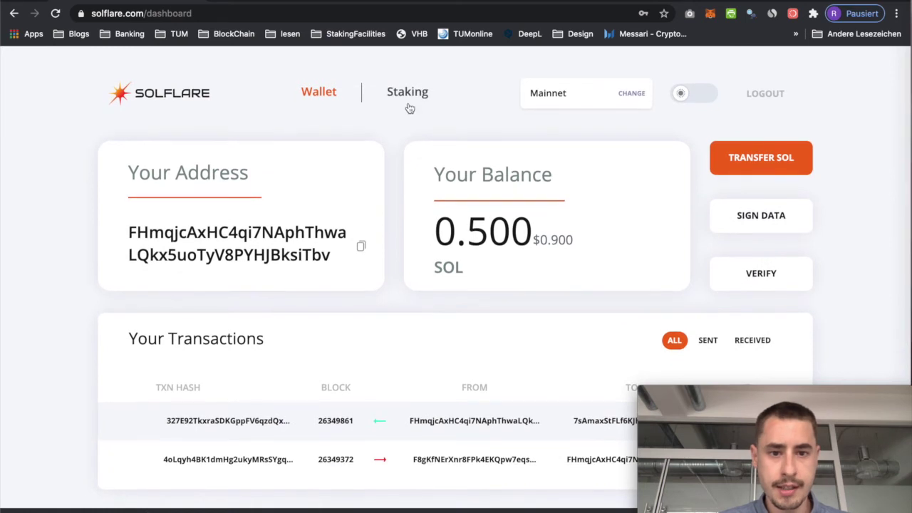
pyautogui.click(410, 107)
pyautogui.scroll(-3, 351, 215)
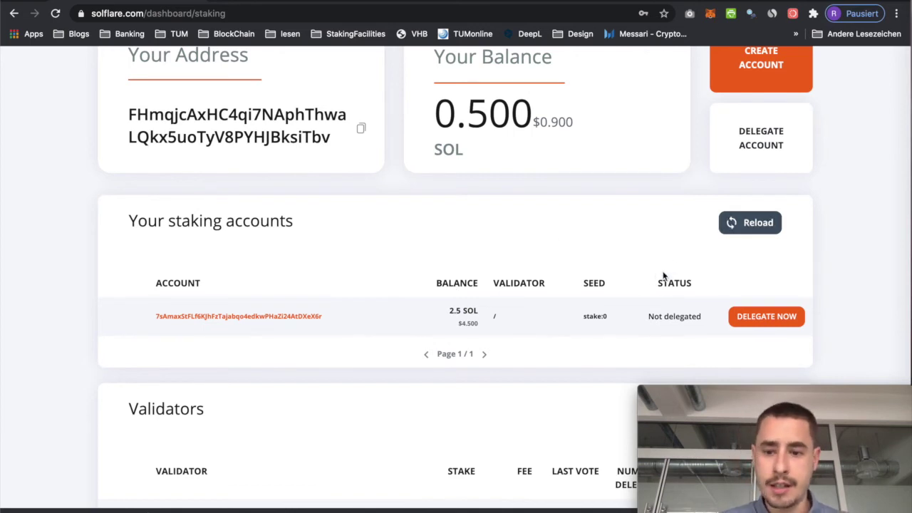
pyautogui.scroll(2, 662, 276)
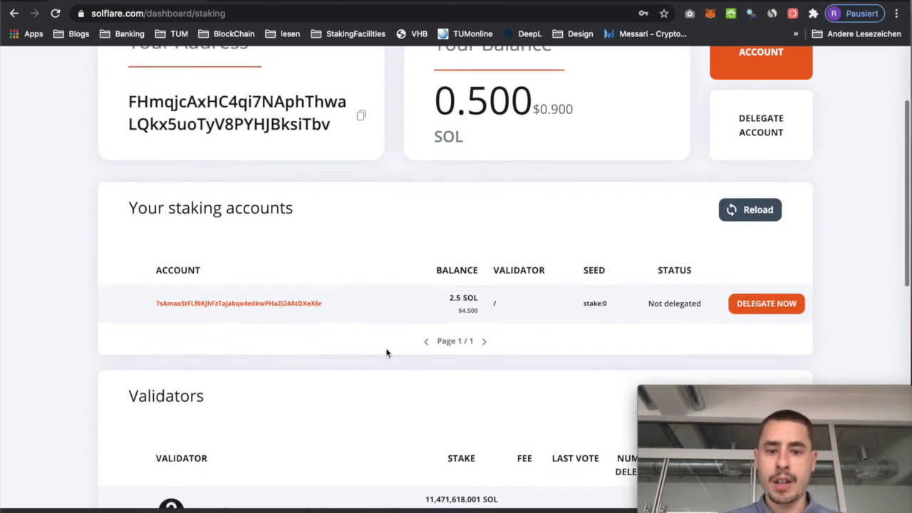
pyautogui.scroll(-1, 387, 349)
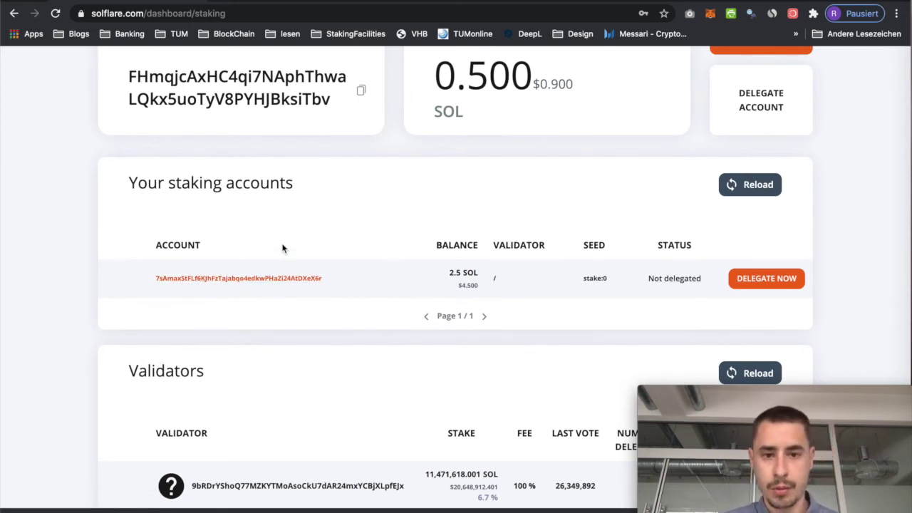
pyautogui.scroll(1, 362, 287)
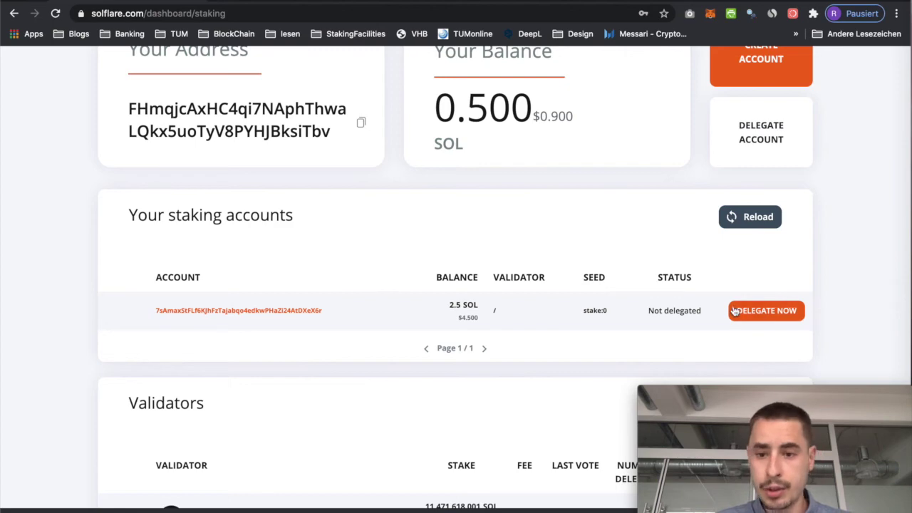
pyautogui.scroll(1, 762, 317)
pyautogui.scroll(3, 763, 318)
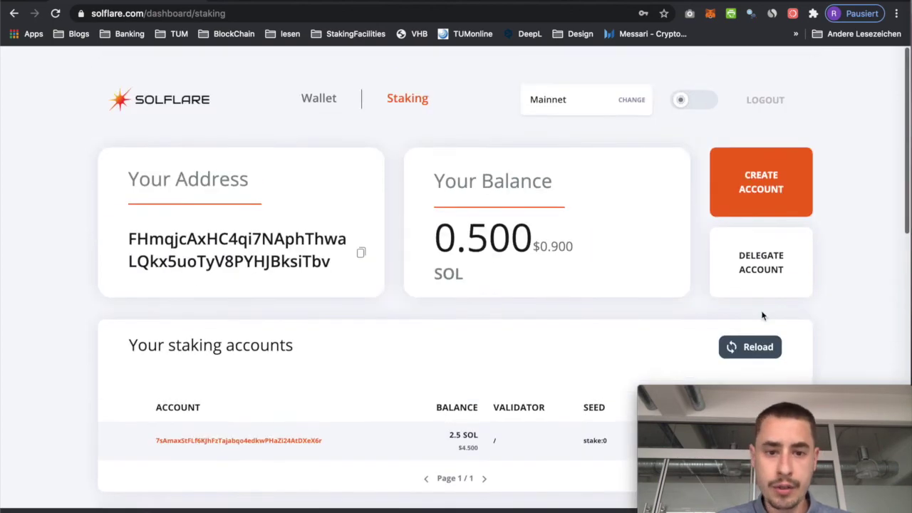
pyautogui.scroll(-5, 437, 262)
pyautogui.scroll(-2, 440, 259)
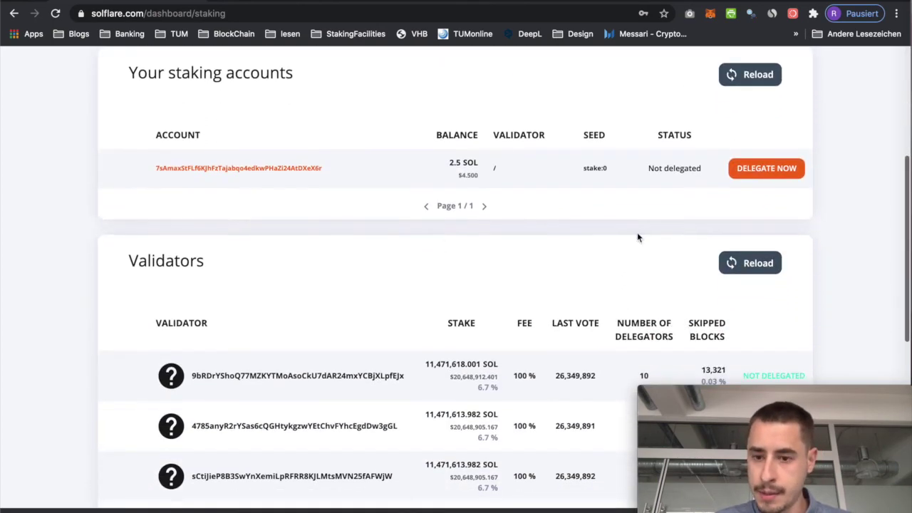
pyautogui.scroll(1, 747, 188)
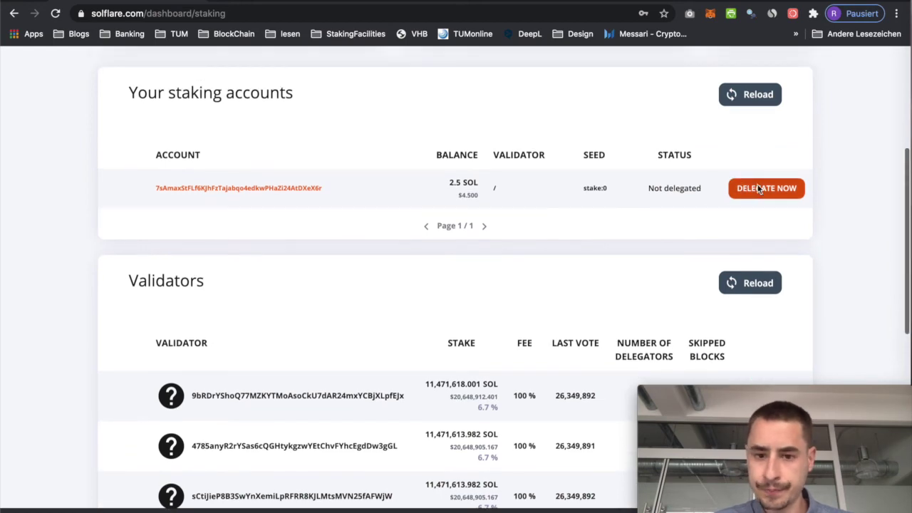
# - Start delegating the 2.5 SOL staking account and select Staking Facilities as its validator
pyautogui.click(757, 186)
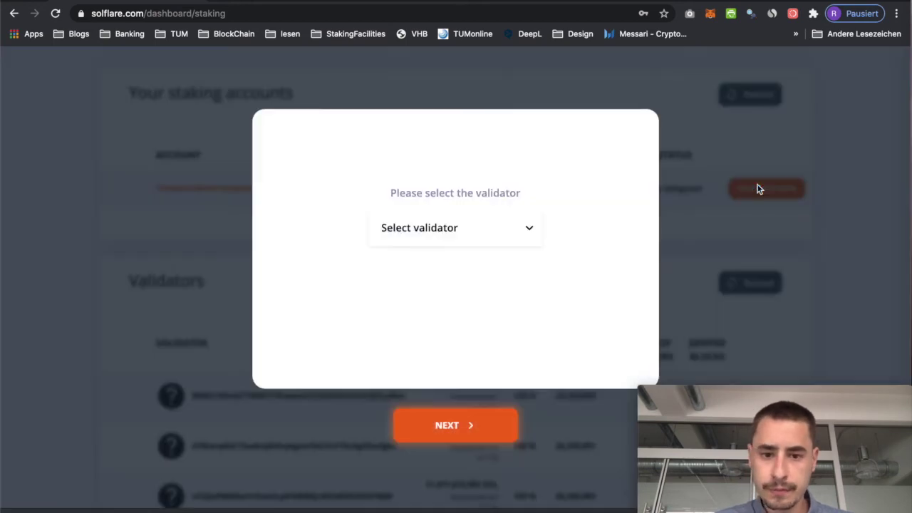
pyautogui.click(528, 240)
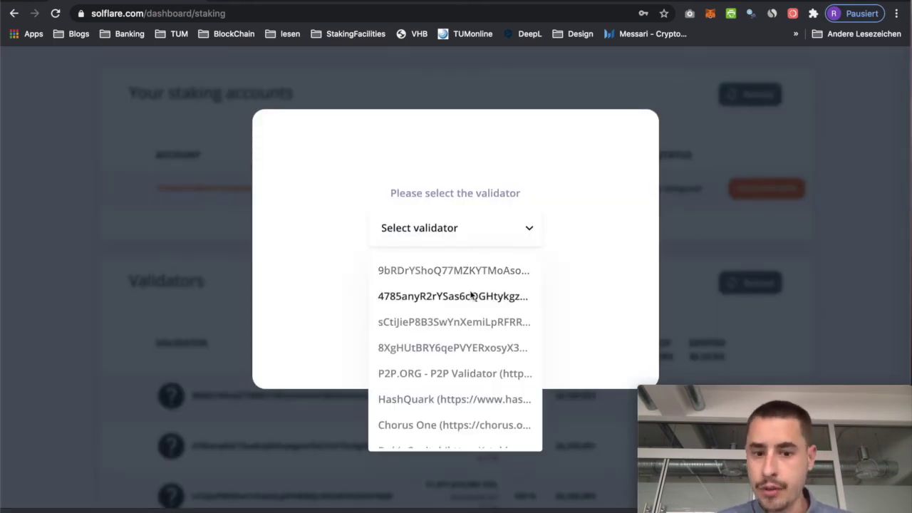
pyautogui.scroll(-1, 466, 296)
pyautogui.scroll(-2, 470, 294)
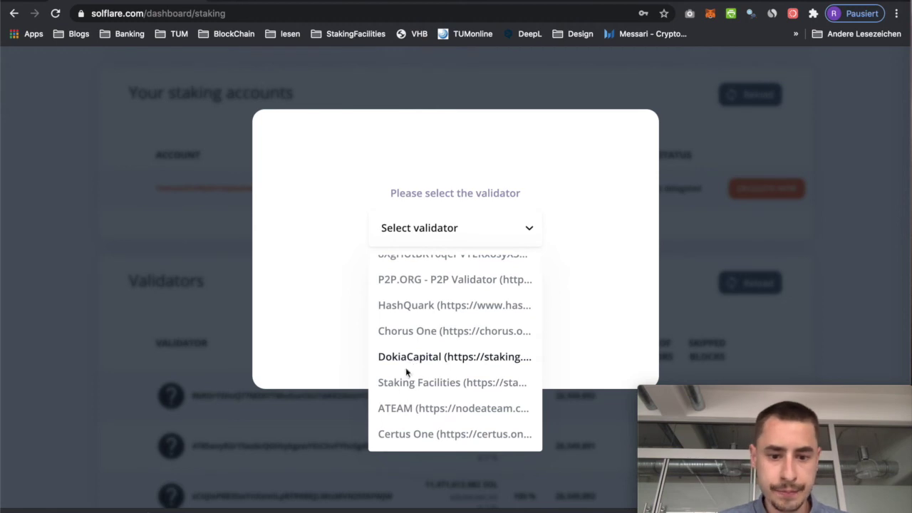
pyautogui.scroll(-1, 404, 383)
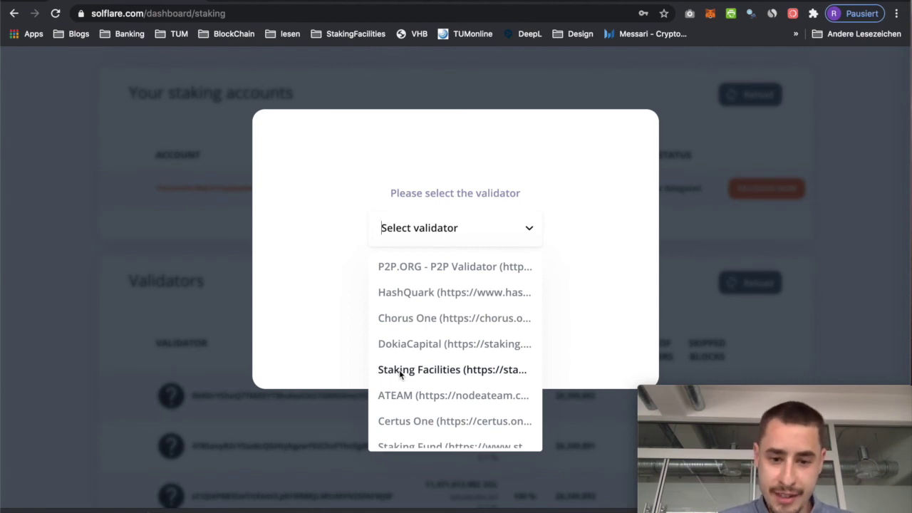
pyautogui.click(399, 370)
pyautogui.click(444, 420)
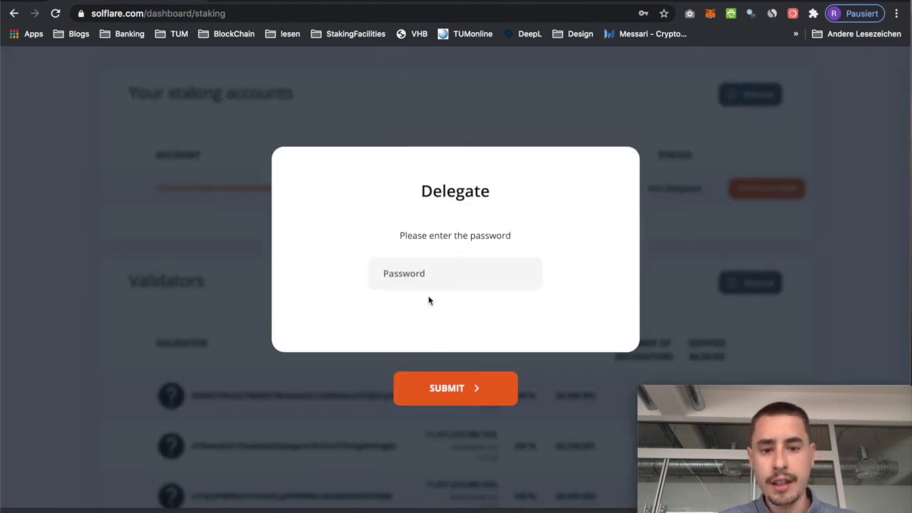
# - Authorize the delegation with the wallet password and close the completion dialog
pyautogui.click(422, 281)
pyautogui.write('••••••')
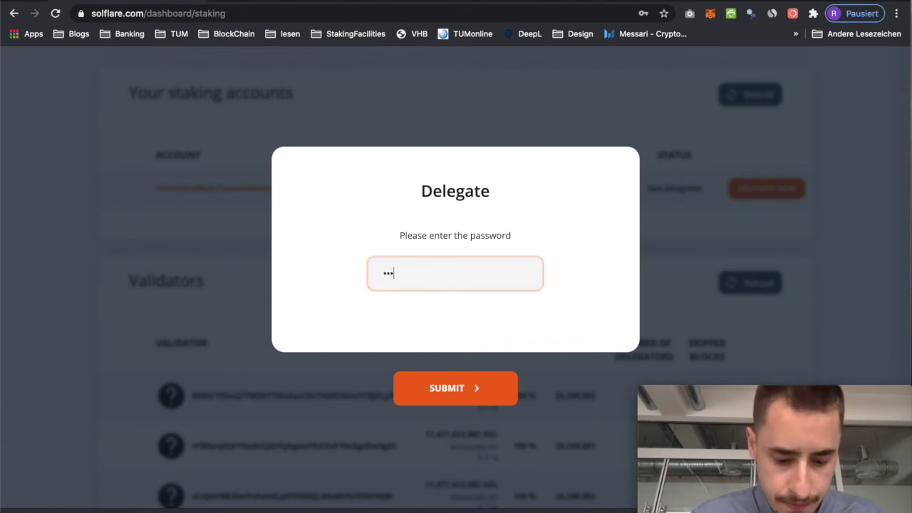
pyautogui.write('••')
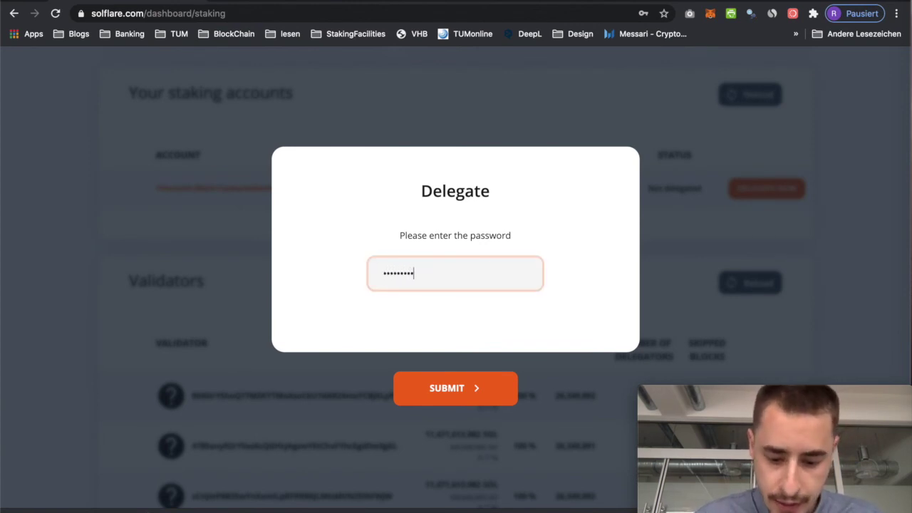
pyautogui.write('•••••••••')
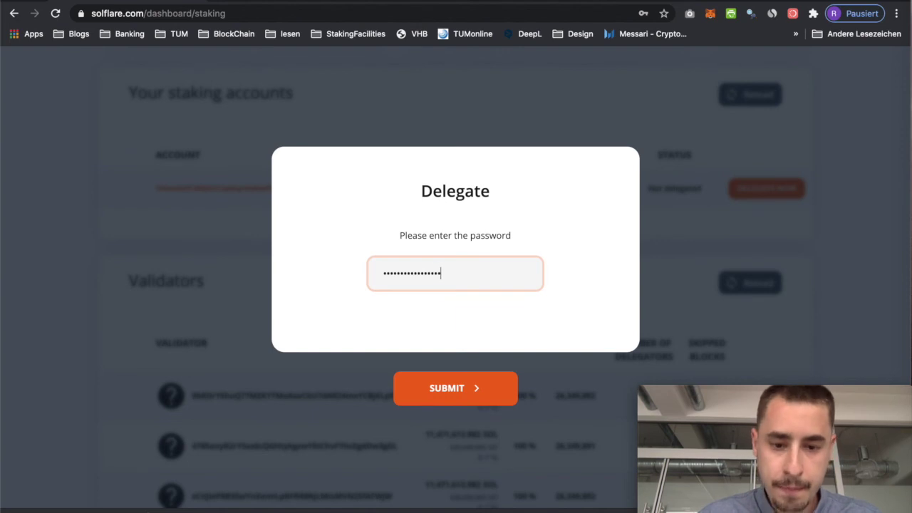
pyautogui.click(449, 385)
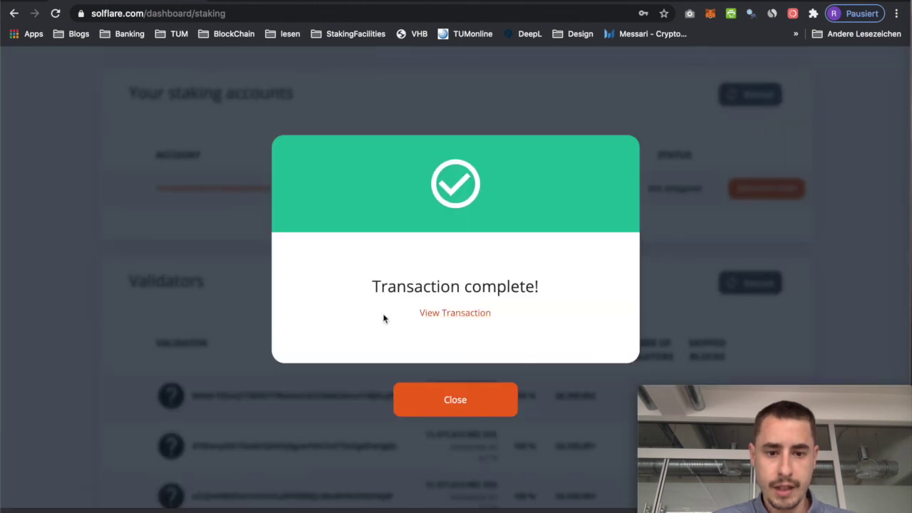
pyautogui.click(419, 400)
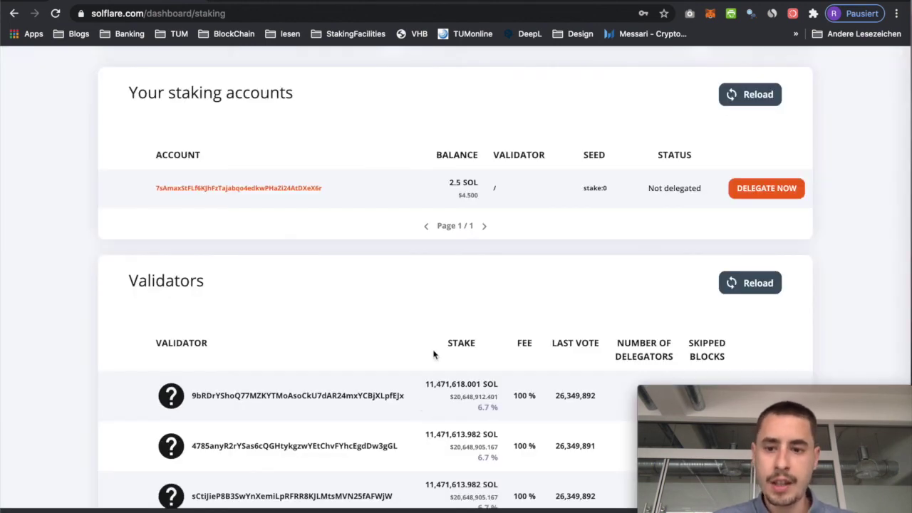
# - Check the staking account's validator and status, and look up the current epoch's progress on Solana Beach before returning to SolFlare
pyautogui.scroll(2, 453, 321)
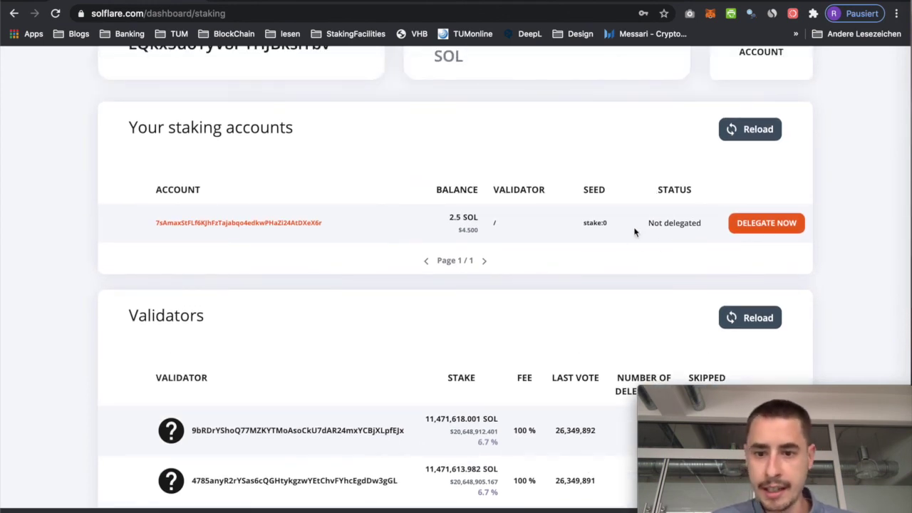
pyautogui.scroll(2, 633, 231)
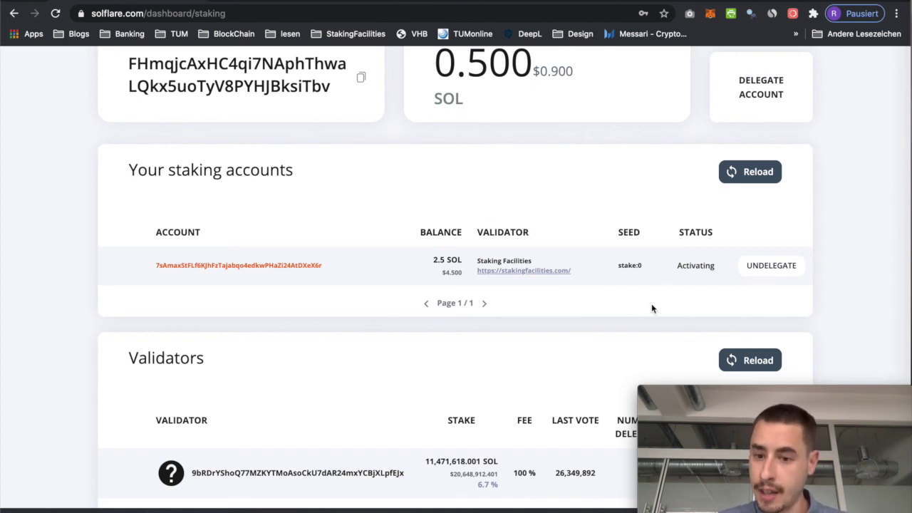
pyautogui.hotkey('ctrl', 'Tab')
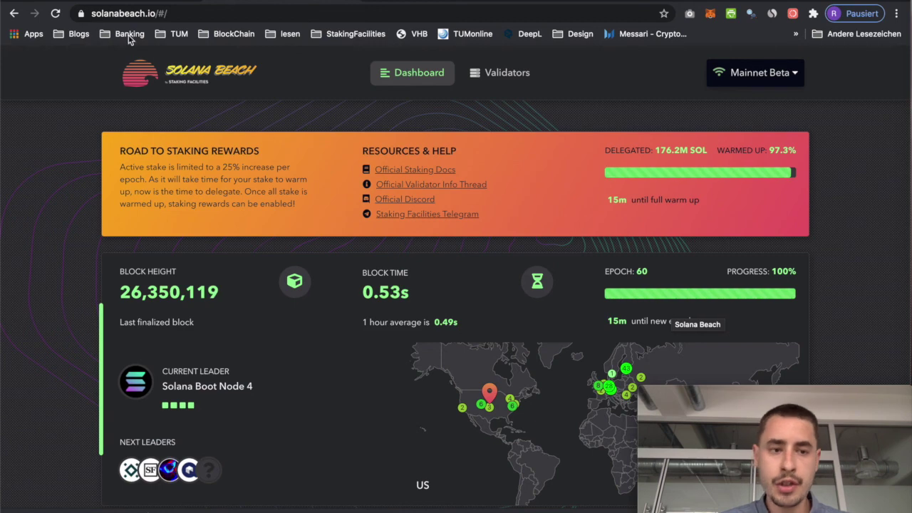
pyautogui.click(128, 2)
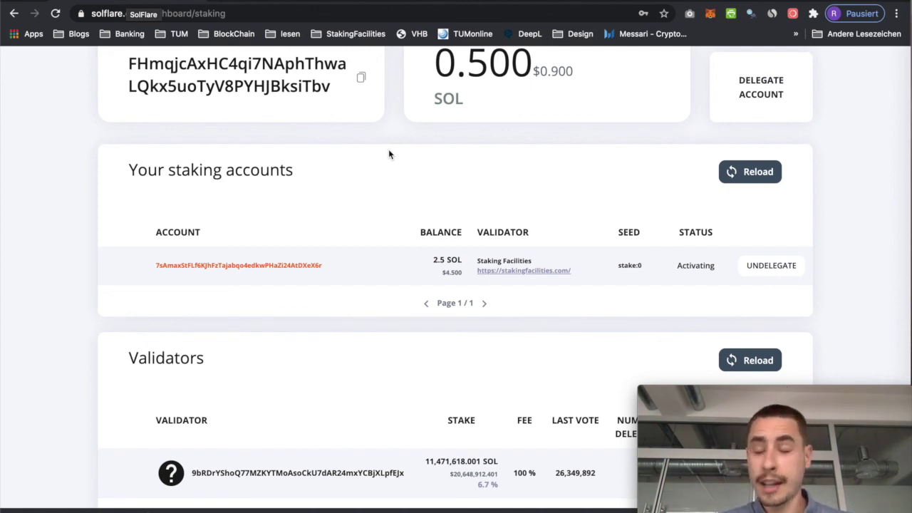
pyautogui.scroll(3, 430, 146)
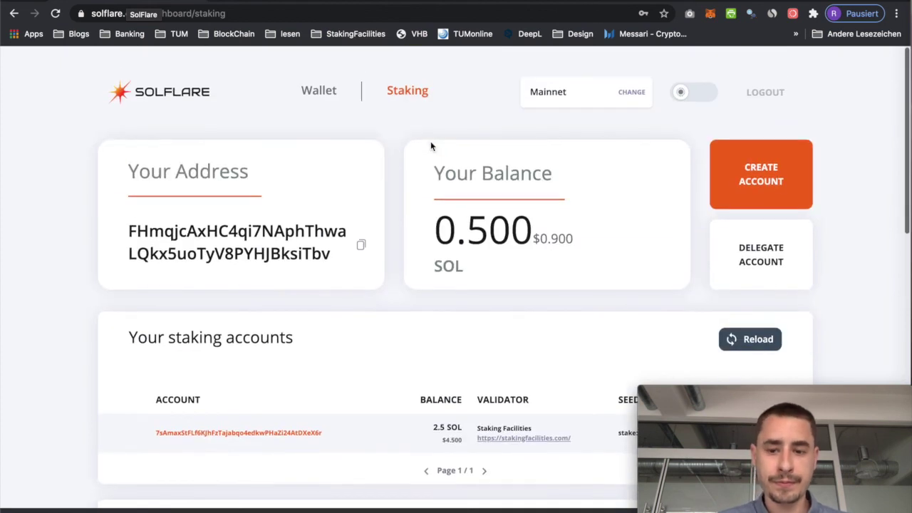